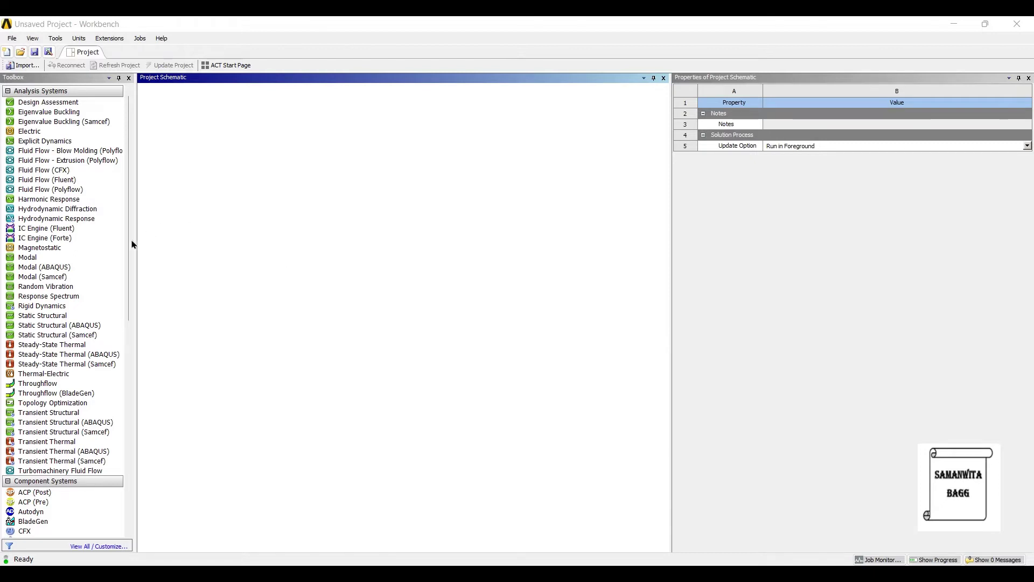
Add a Static Structural analysis system to the project and start a new DesignModeler geometry for it.
double_click(60, 315)
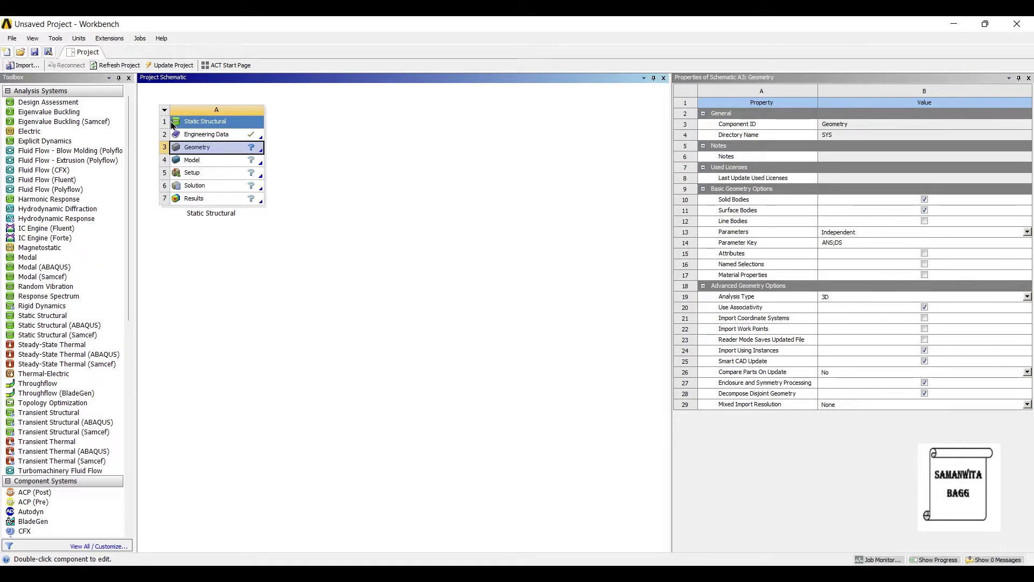
right_click(213, 147)
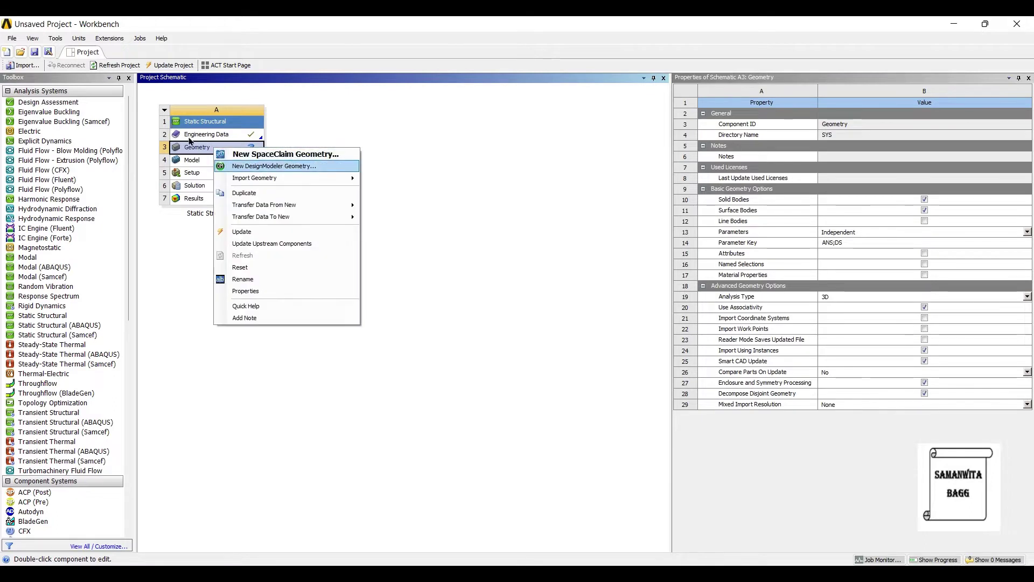
left_click(280, 167)
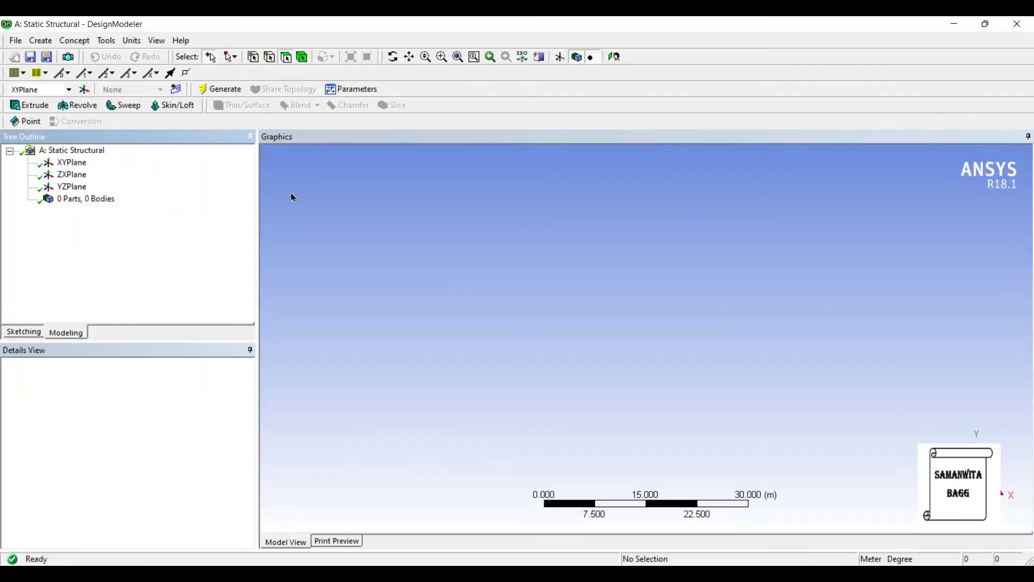
Set the length unit to millimetres and orient the view face-on to the XY plane.
left_click(131, 40)
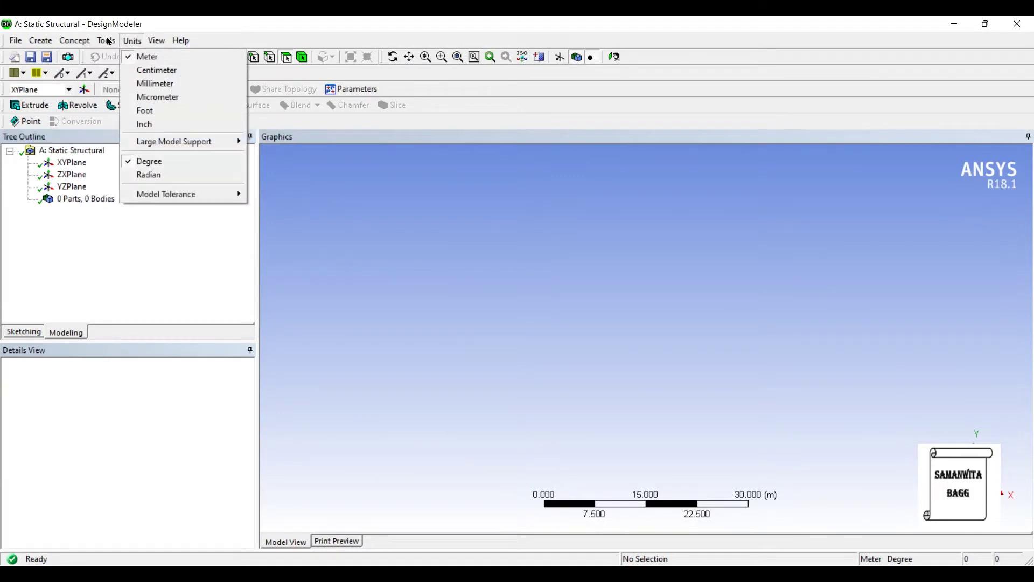
left_click(119, 80)
left_click(73, 163)
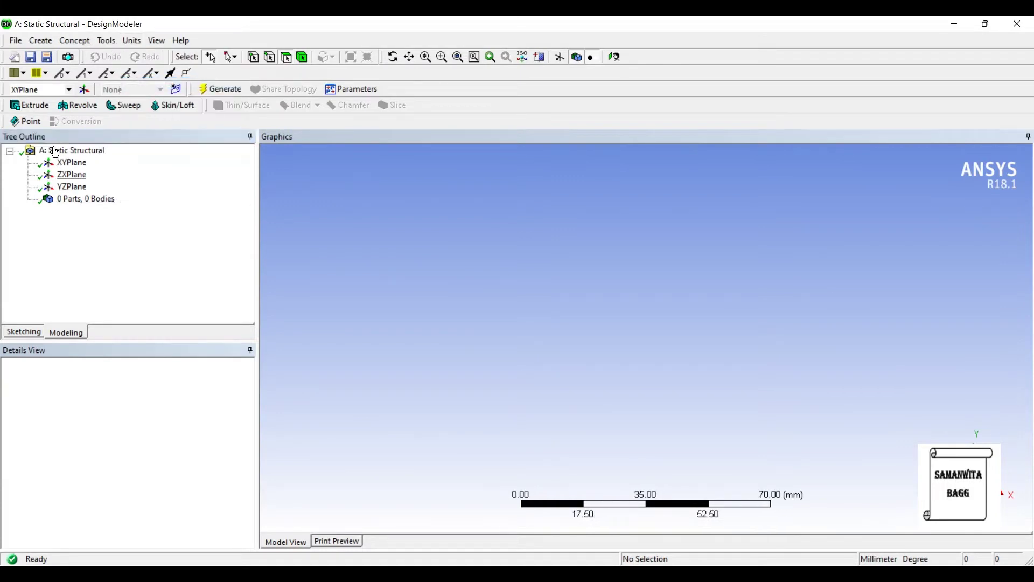
left_click(614, 57)
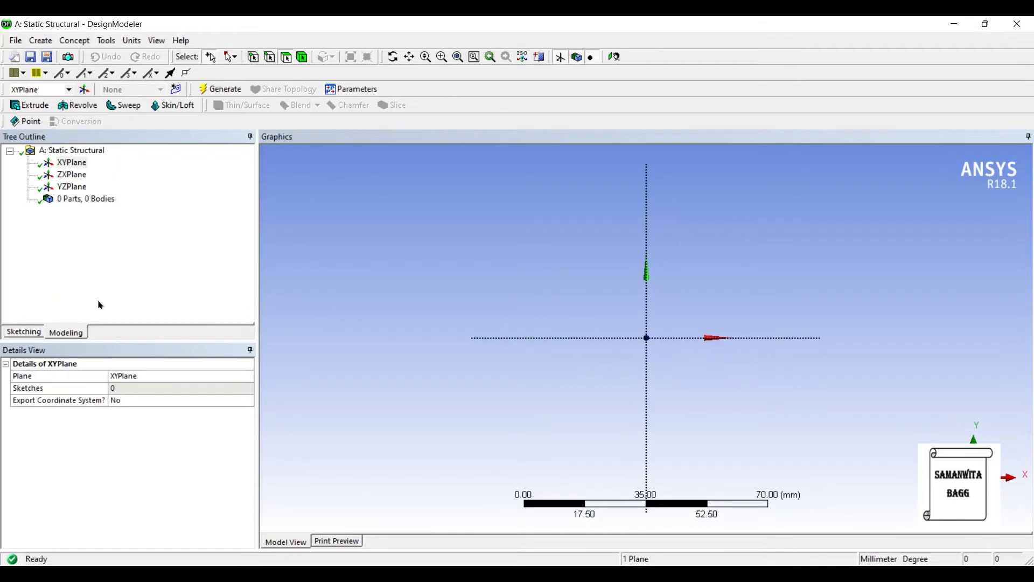
Sketch a vertical line about 53 mm long on the XY plane, beside the Y axis on its negative X side.
left_click(23, 332)
left_click(43, 167)
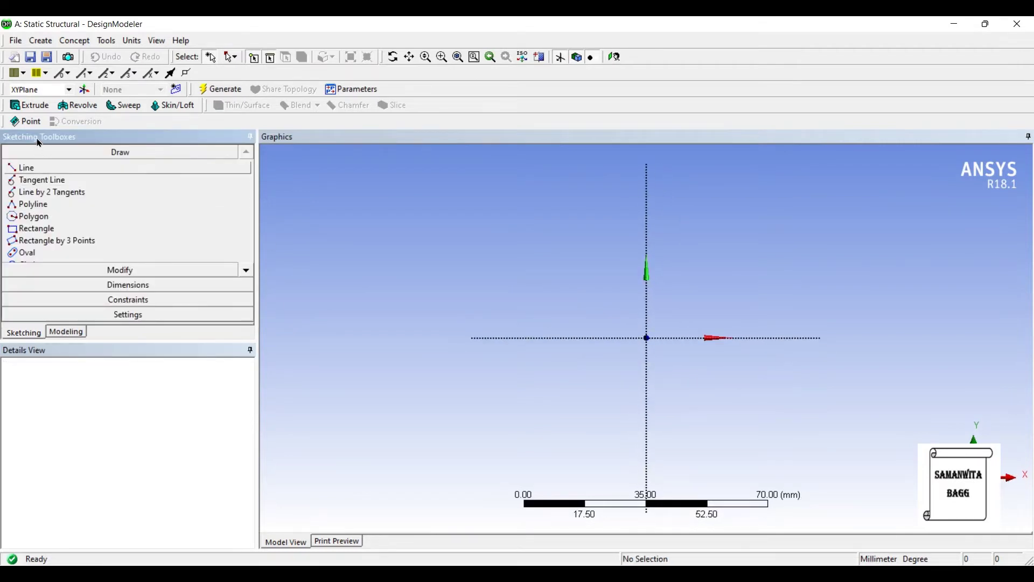
left_click(481, 143)
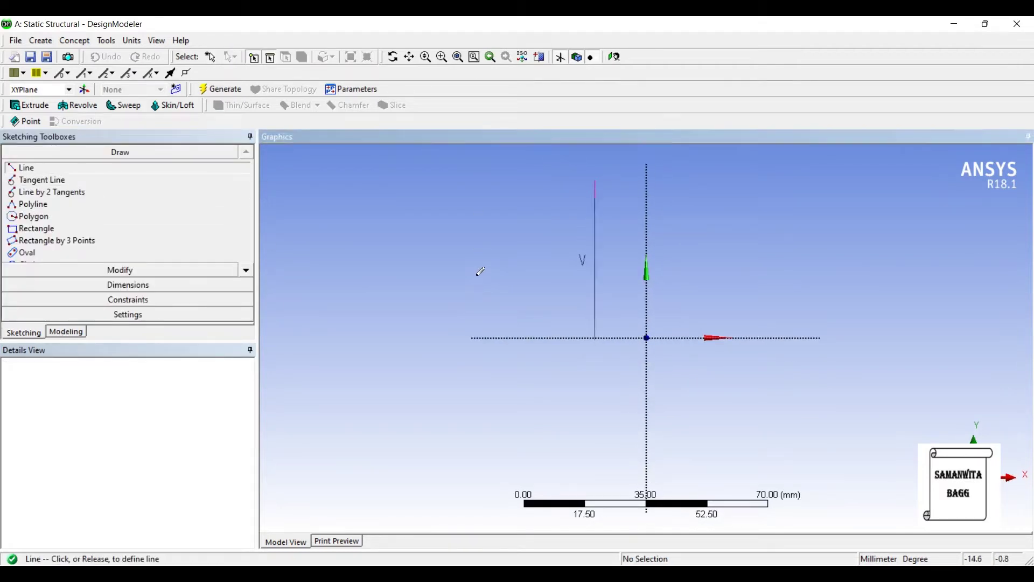
left_click(481, 328)
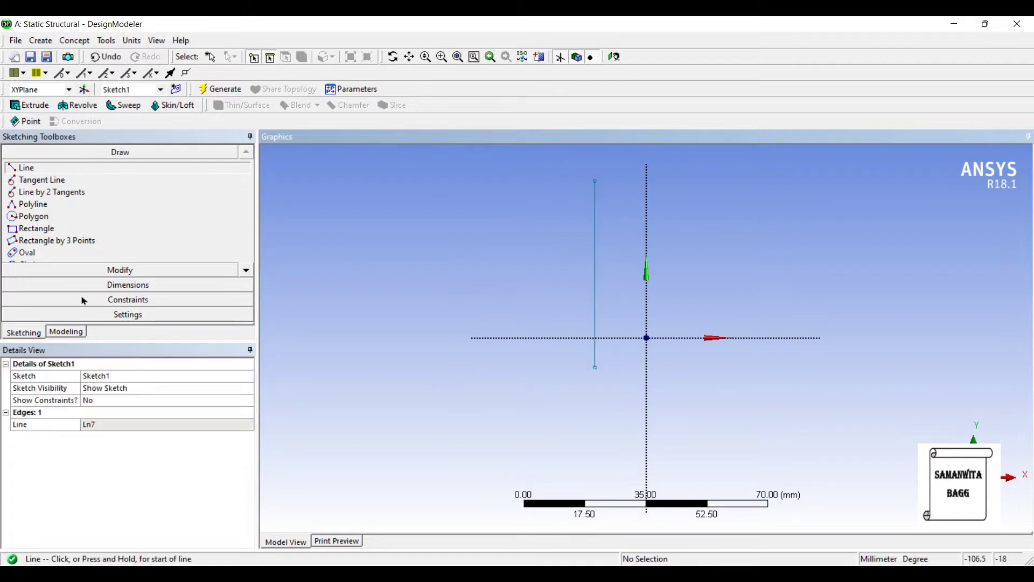
Add a general dimension to the vertical line and set its length to 400 mm.
left_click(107, 284)
left_click(476, 196)
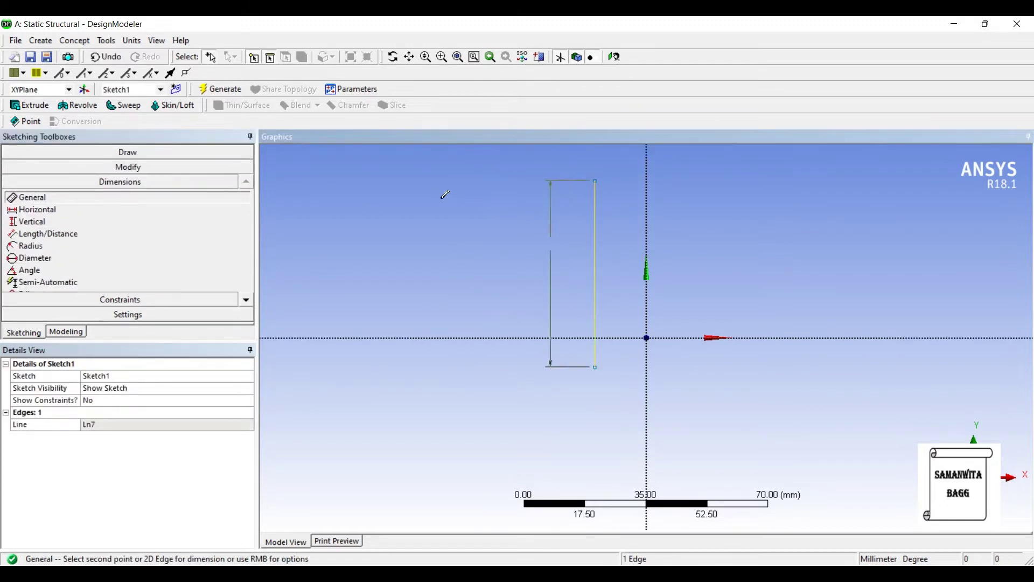
left_click(426, 196)
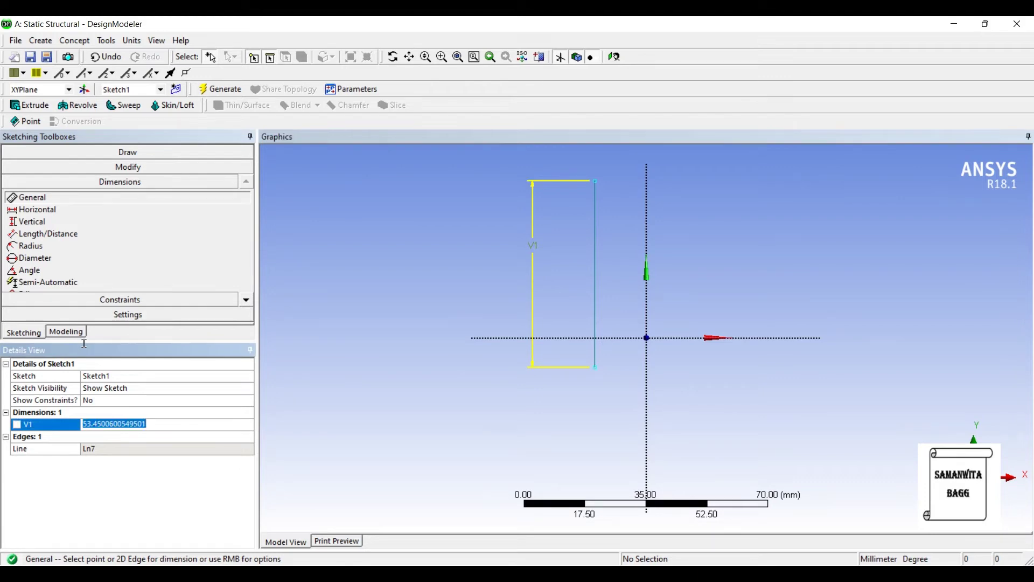
type("400")
key("Return")
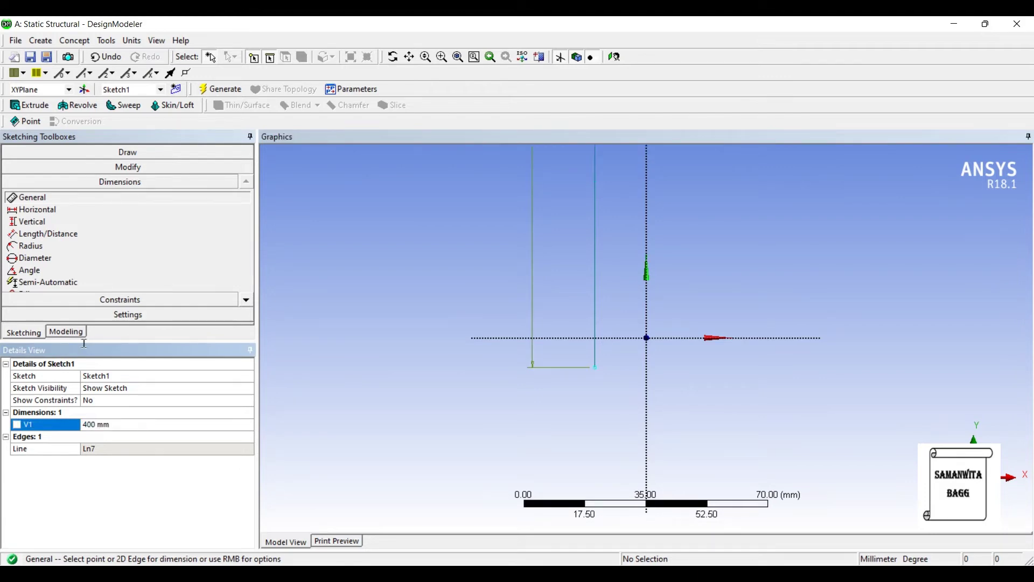
left_click(613, 57)
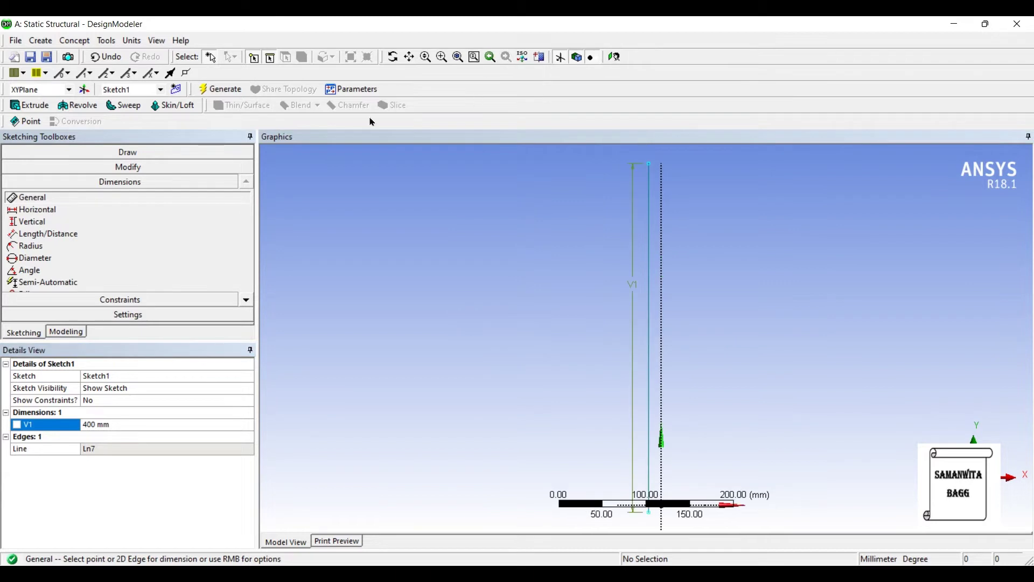
Generate a line body from Sketch1 with Lines From Sketches, using the Add Material operation.
left_click(61, 40)
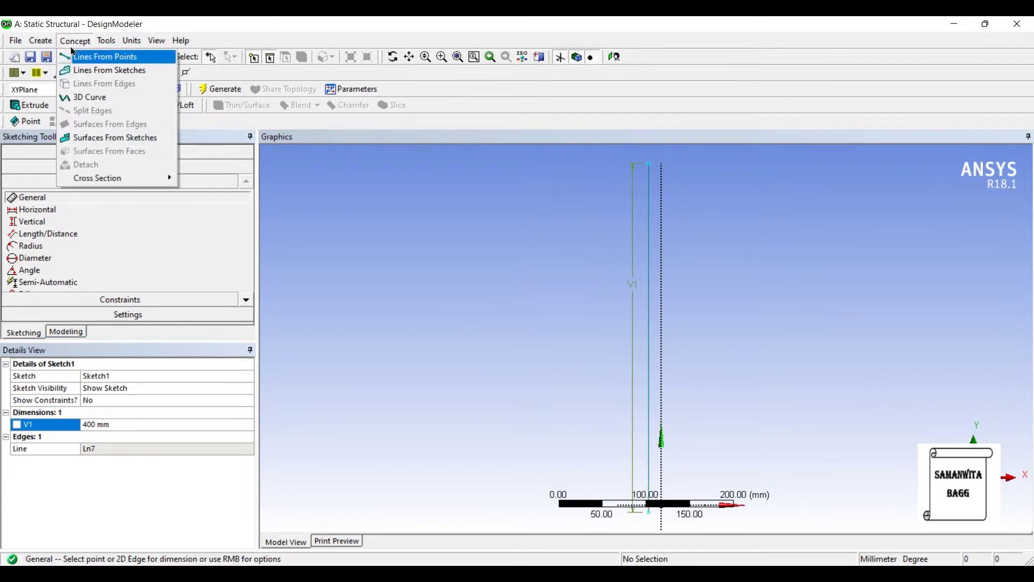
left_click(74, 63)
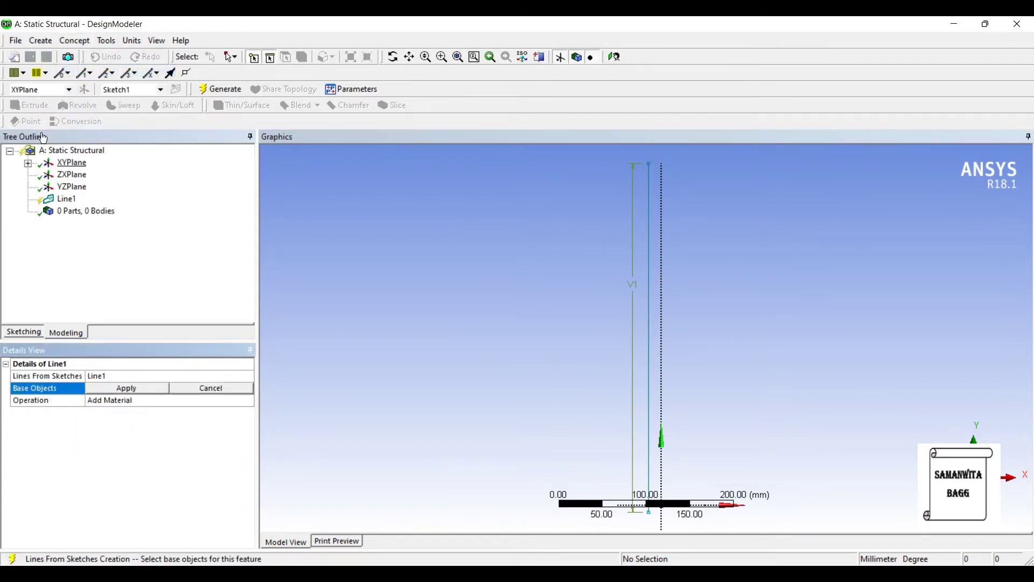
left_click(85, 174)
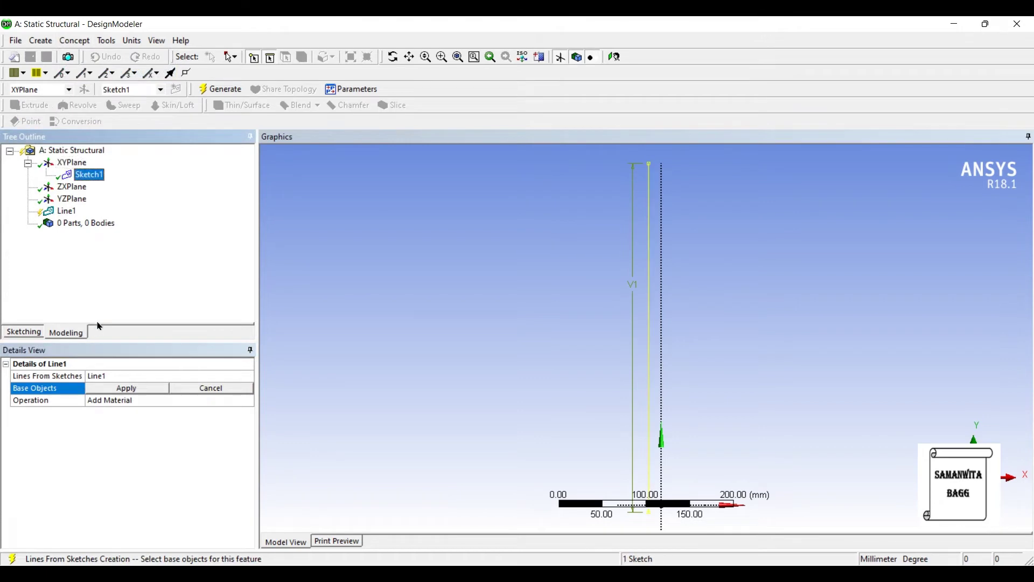
left_click(113, 388)
left_click(214, 89)
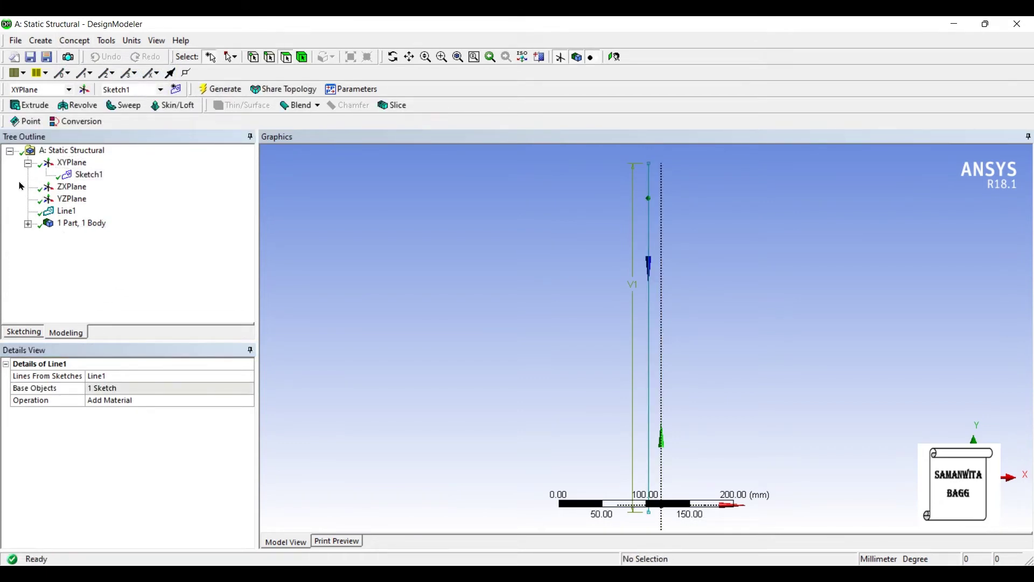
Create a circular tube cross section for the line body.
left_click(91, 235)
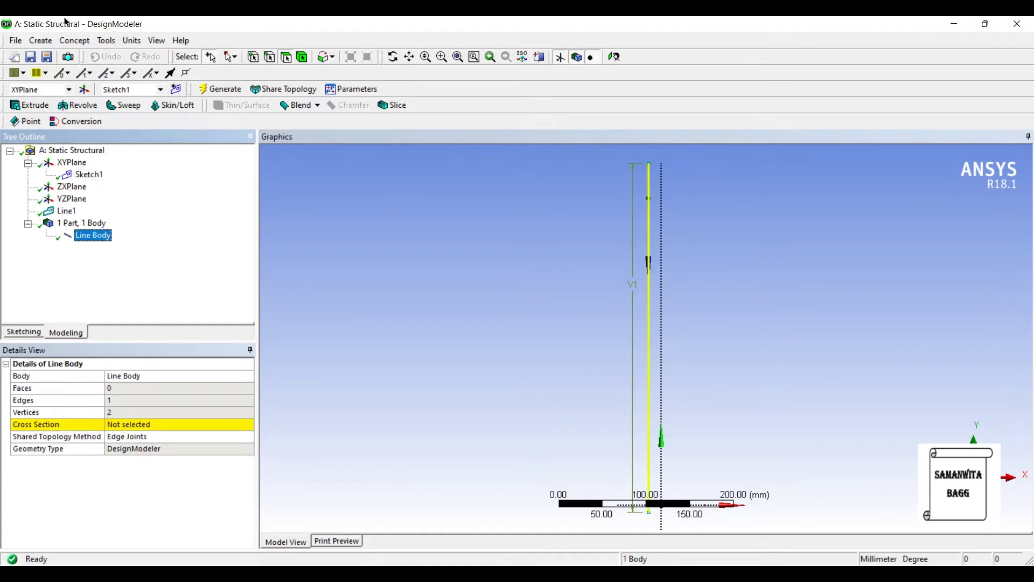
left_click(74, 41)
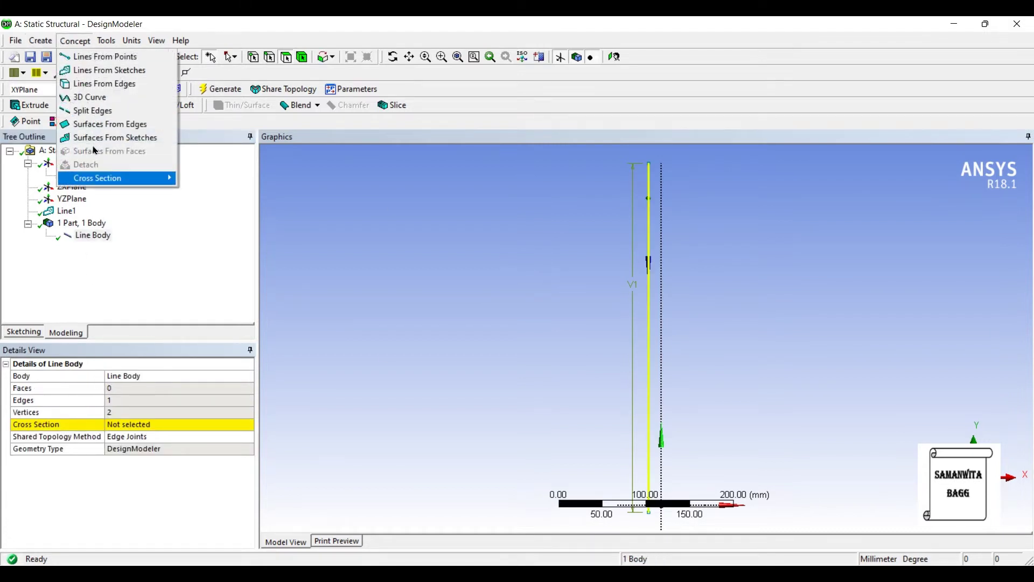
mouse_move(110, 179)
left_click(221, 205)
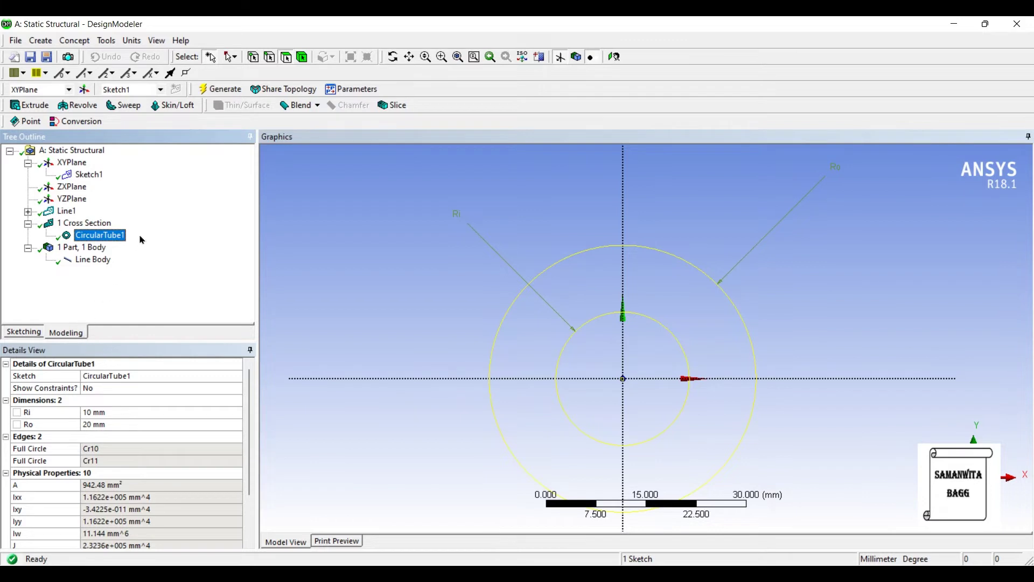
Assign the CircularTube1 cross section to the line body.
left_click(93, 259)
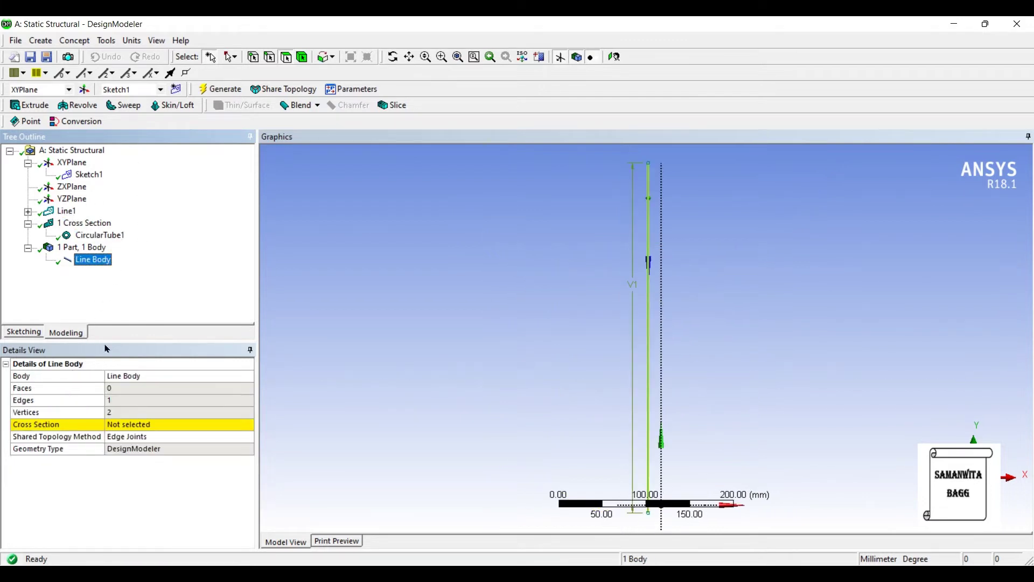
left_click(135, 412)
left_click(161, 424)
left_click(247, 424)
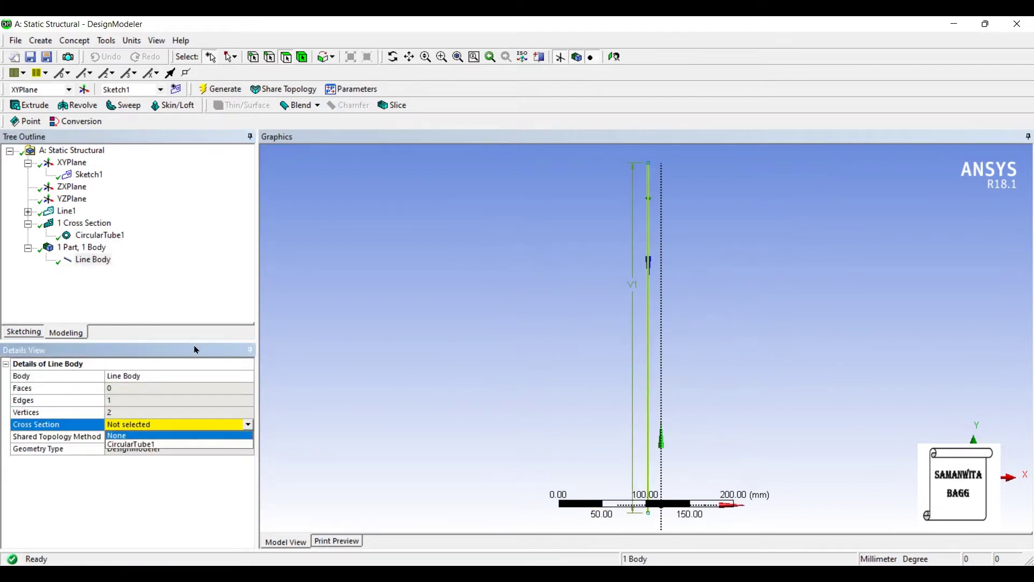
key("Down")
key("Return")
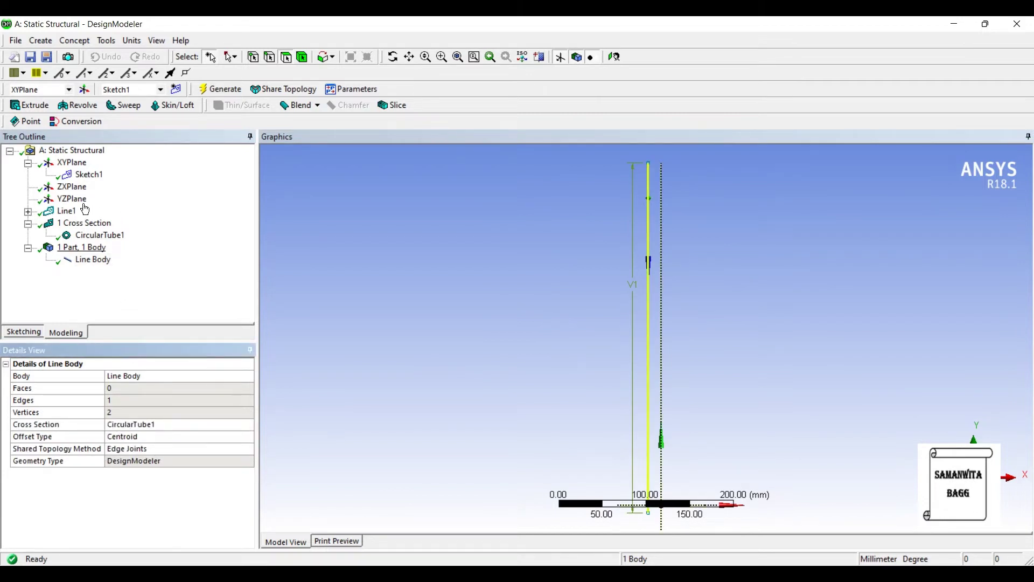
Set the outer radius Ro of the CircularTube1 cross section to 15 mm.
left_click(100, 235)
left_click(105, 412)
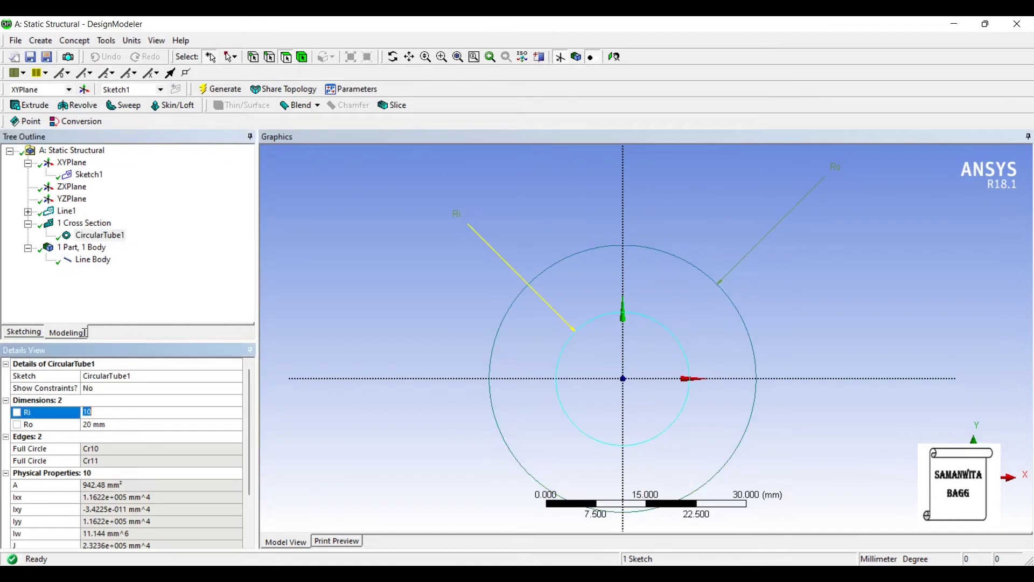
key("Tab")
type("15")
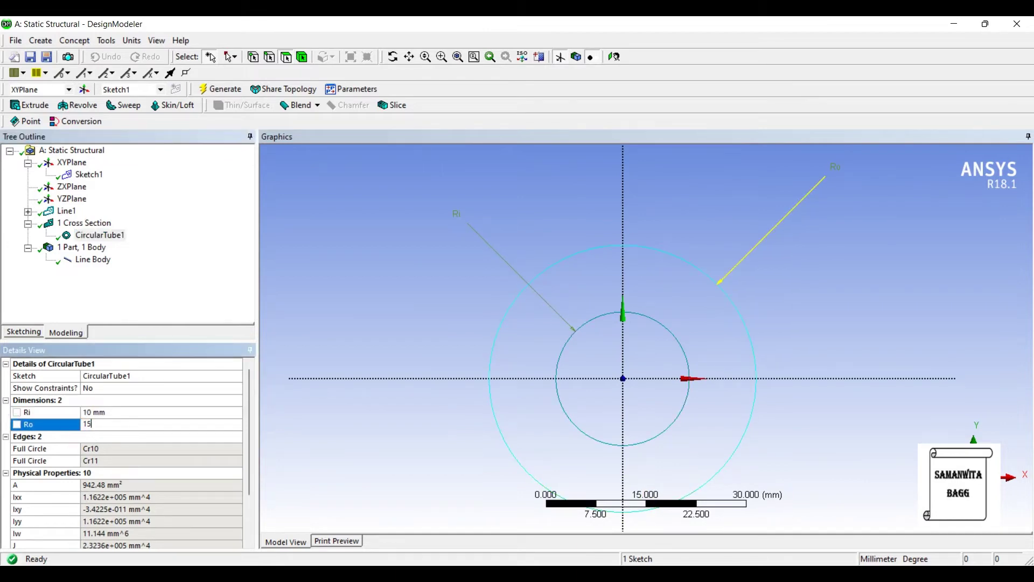
key("Return")
left_click(166, 230)
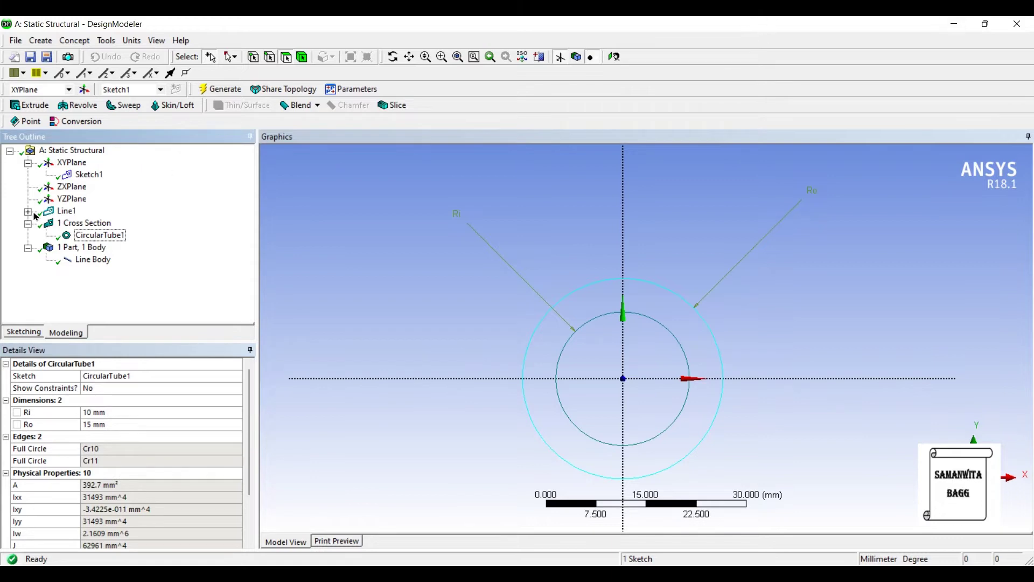
Switch back to the Workbench project and open the Static Structural system's Model in Mechanical.
left_click(93, 260)
left_click(615, 224)
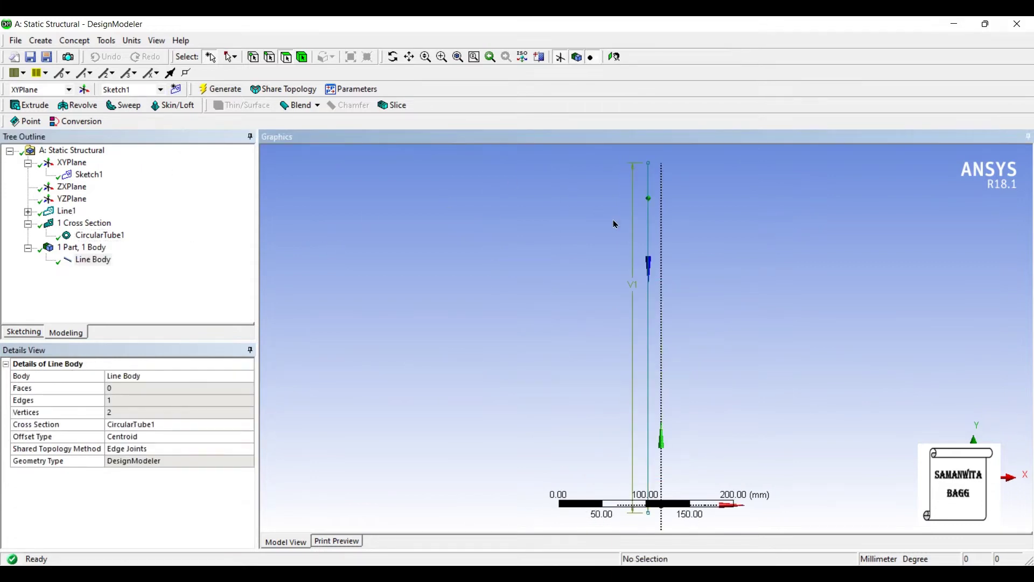
left_click(960, 20)
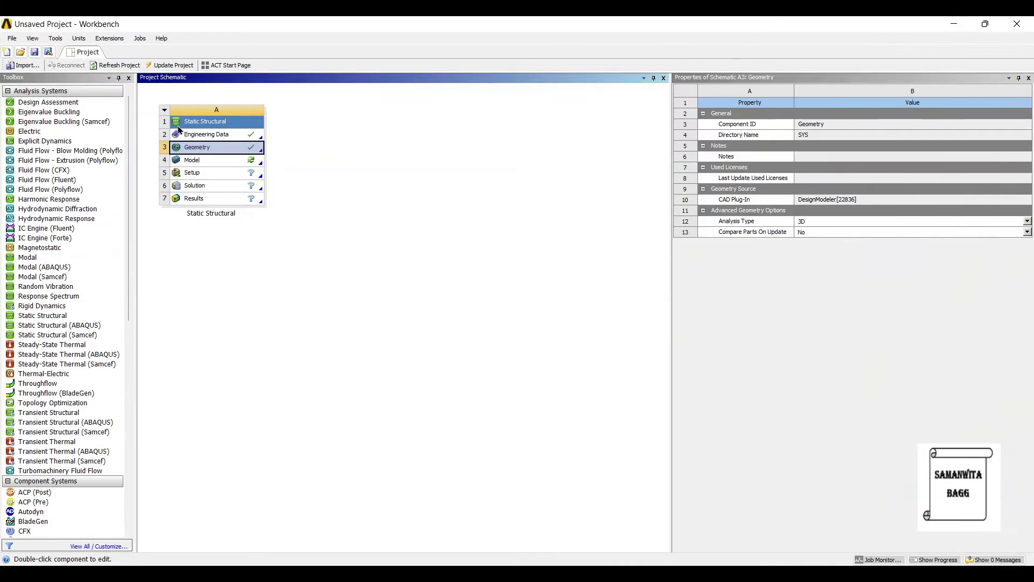
double_click(188, 160)
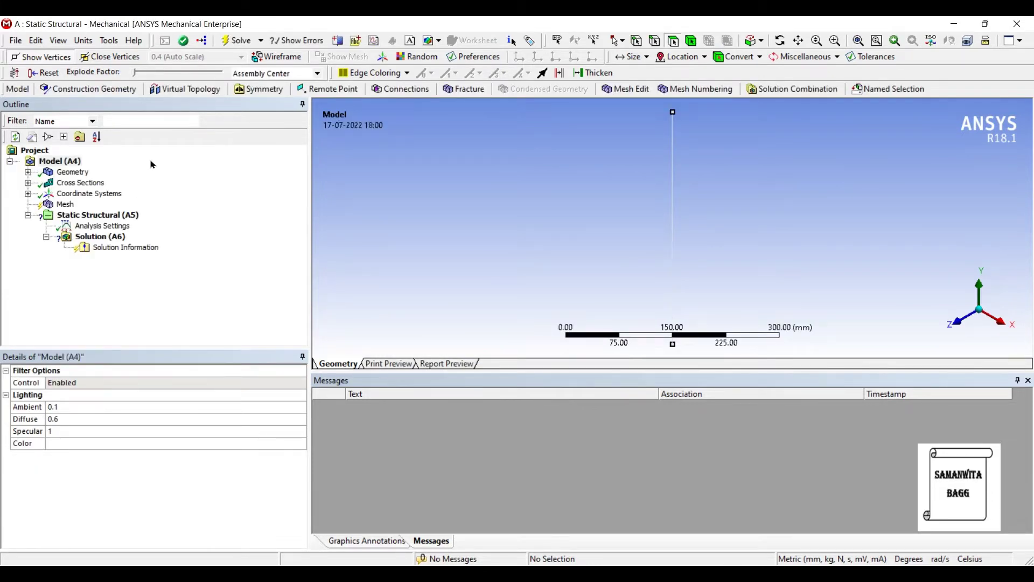
Set the mesh sizing's Relevance Center to Fine and generate the mesh of the tube.
left_click(63, 204)
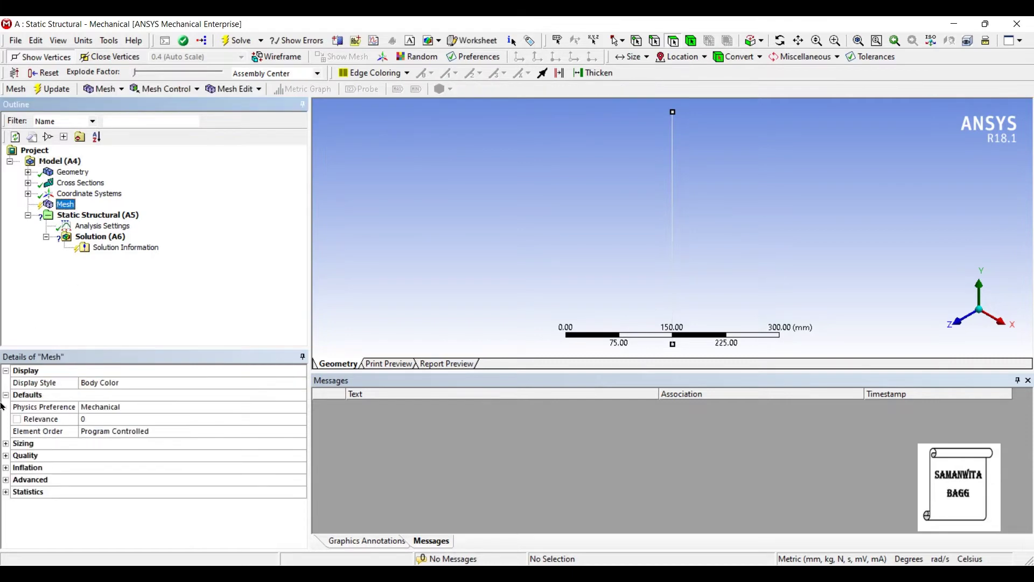
left_click(6, 443)
left_click(132, 467)
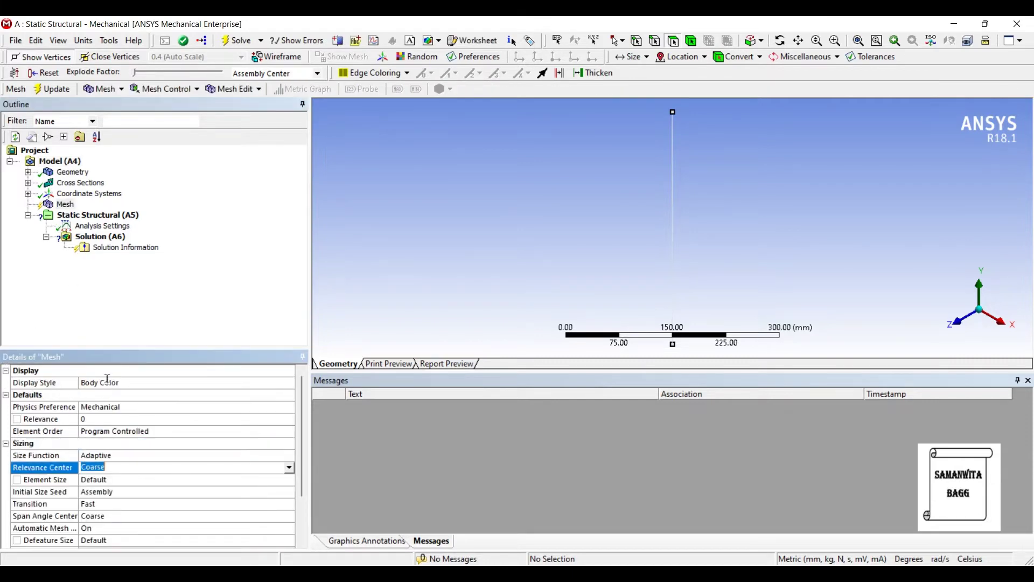
left_click(289, 468)
key("Return")
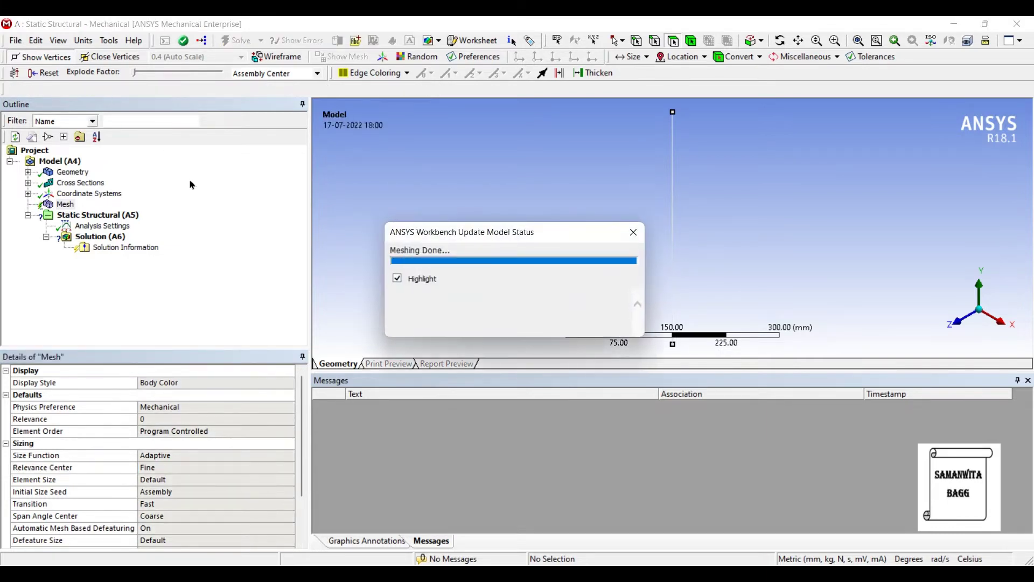
middle_click_drag(500, 162, 512, 193)
scroll(500, 172, "up", 2)
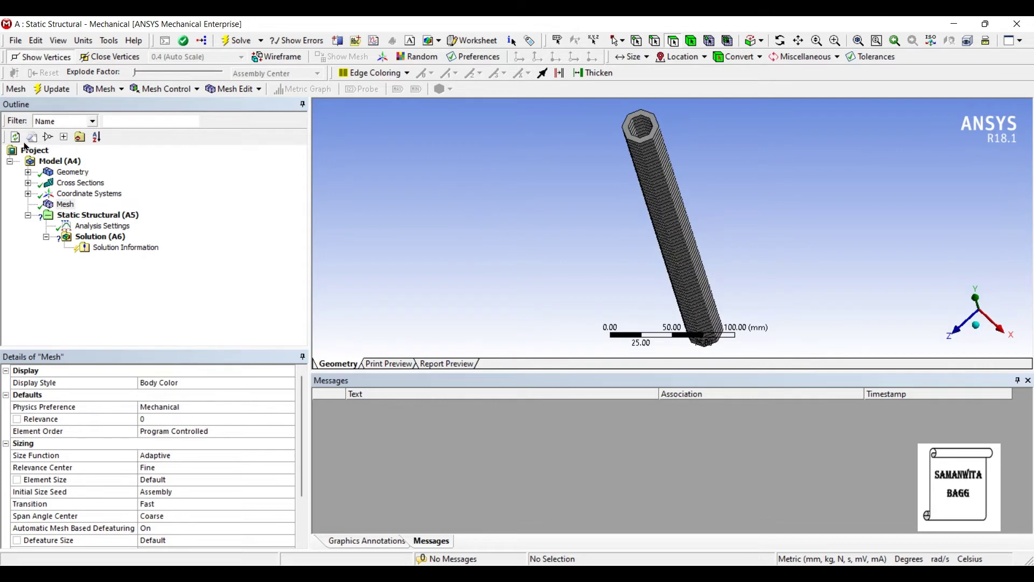
Examine the line body's definition and material assignment in the model geometry.
left_click(28, 172)
left_click(91, 183)
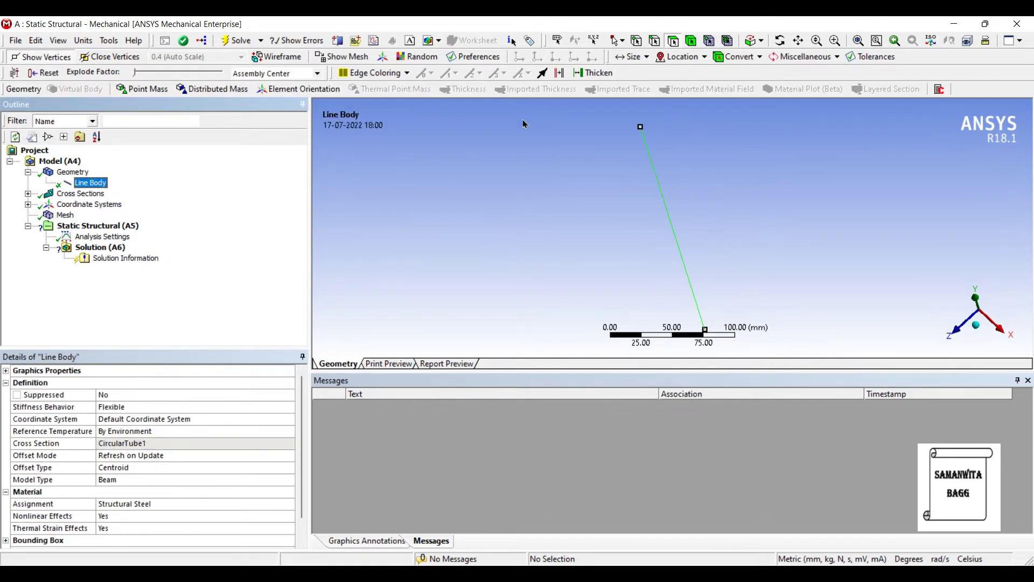
mouse_move(490, 209)
middle_mouse_down()
mouse_move(477, 183)
mouse_move(483, 212)
middle_mouse_up()
scroll(482, 214, "down", 1)
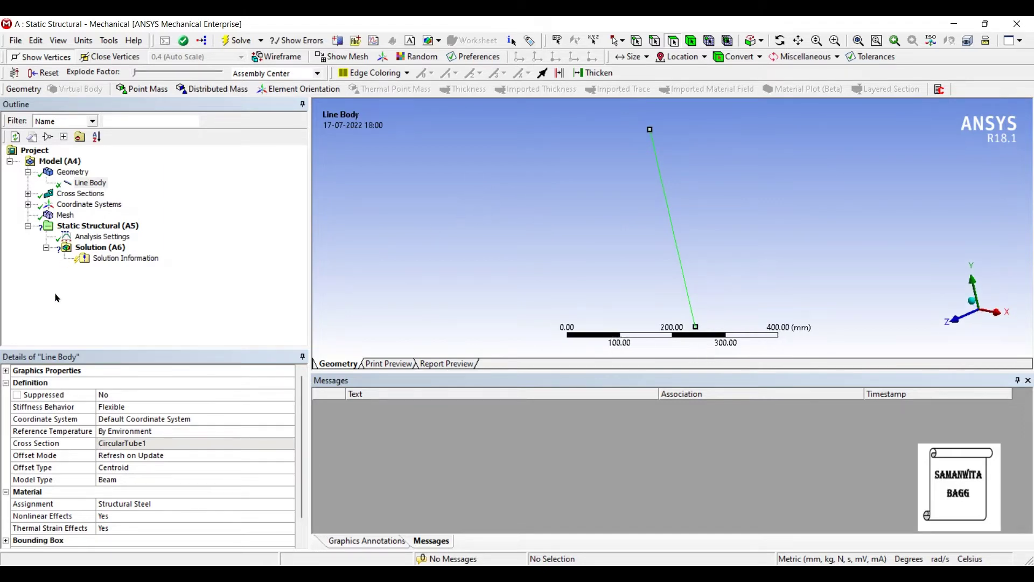
Apply a Fixed Support to the vertex at the lower end of the line body.
left_click(102, 236)
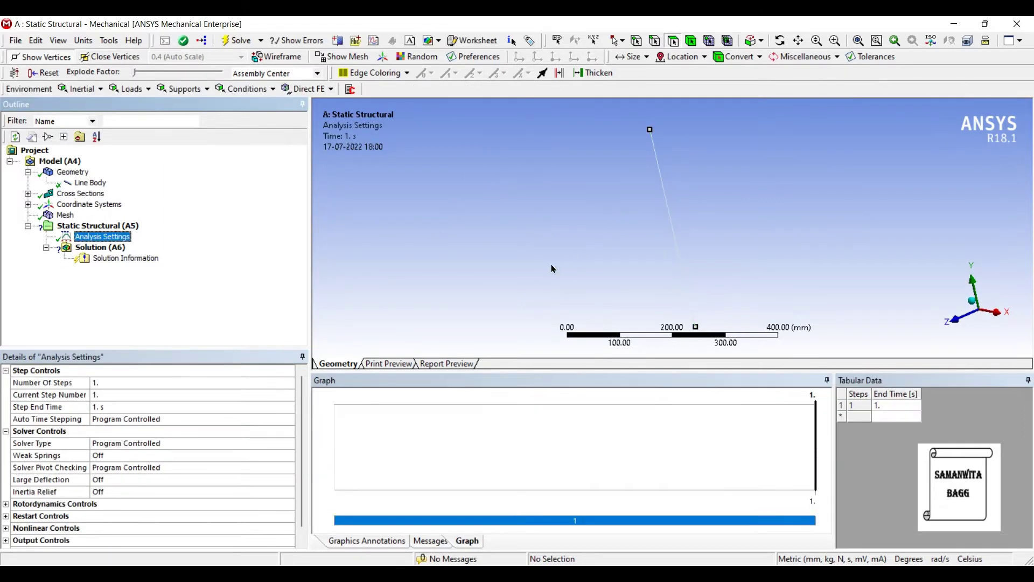
left_click(534, 122)
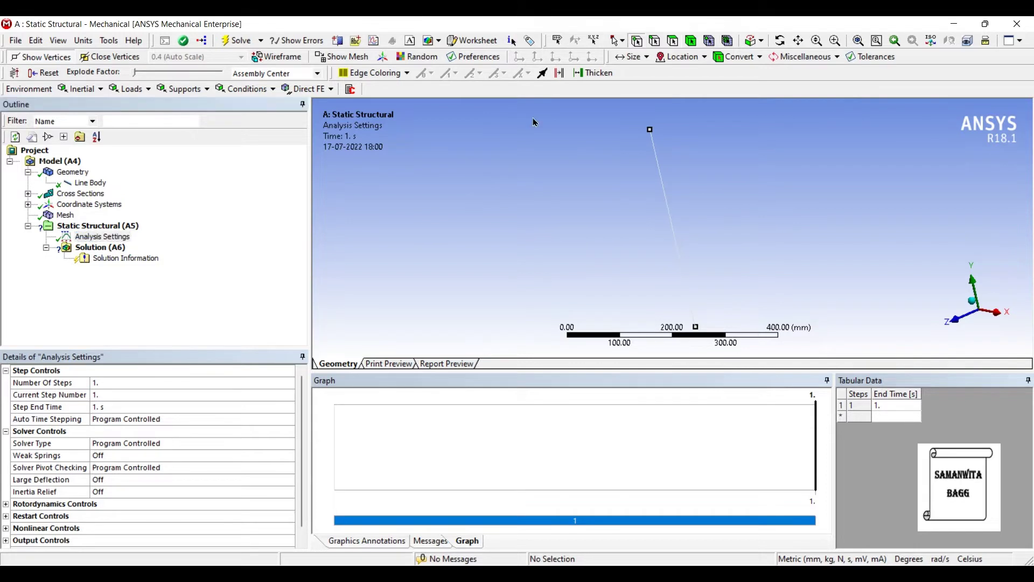
left_click(695, 327)
right_click(695, 327)
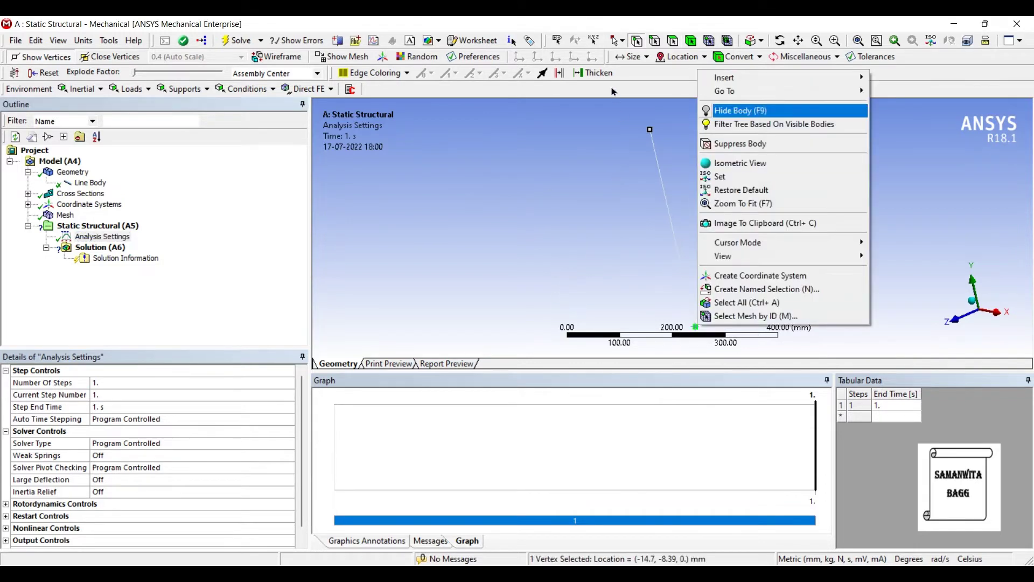
mouse_move(754, 77)
left_click(910, 198)
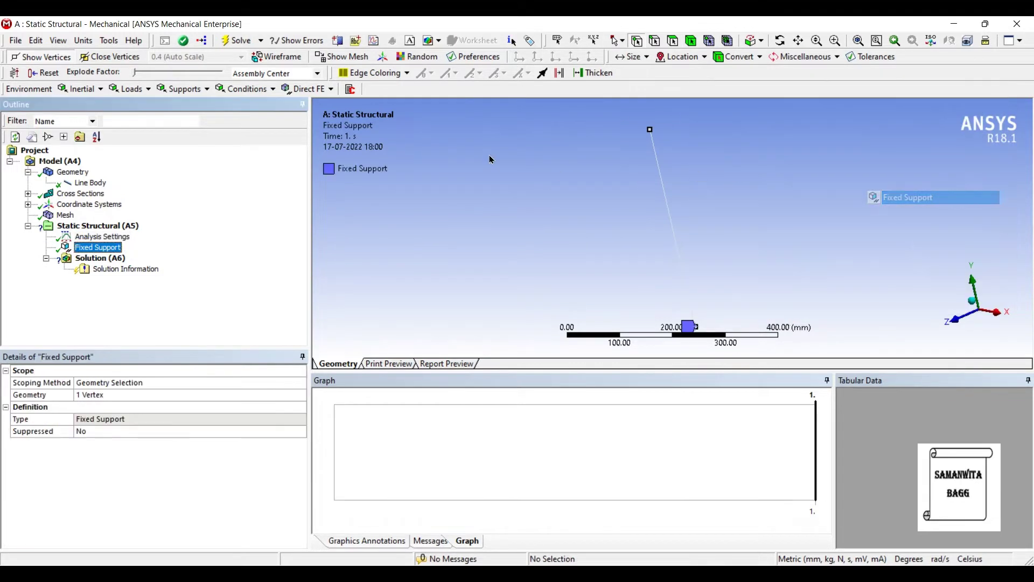
Apply a Force to the vertex at the upper end of the line body and define it by Components.
left_click(649, 129)
right_click(650, 133)
mouse_move(662, 140)
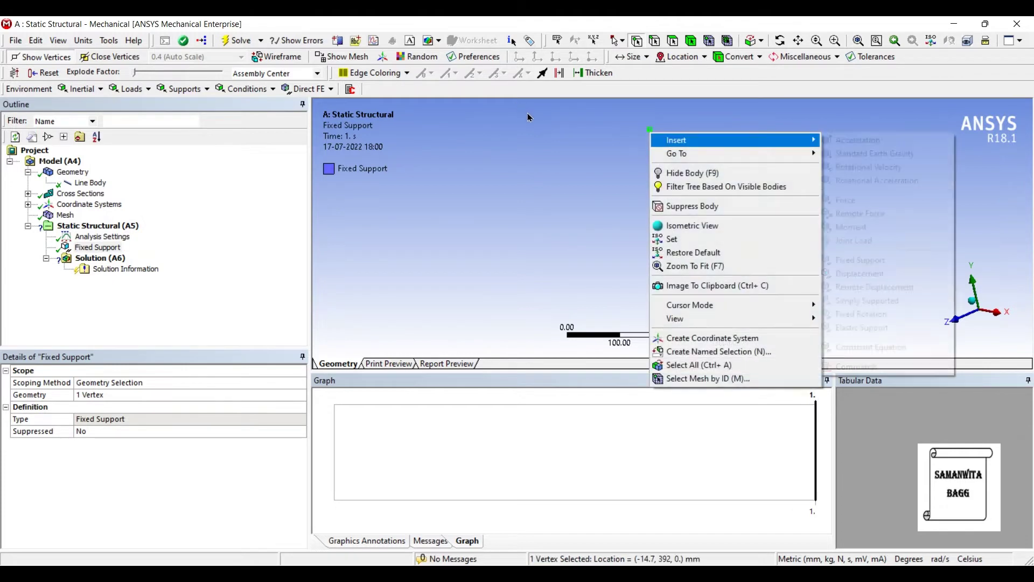
left_click(846, 200)
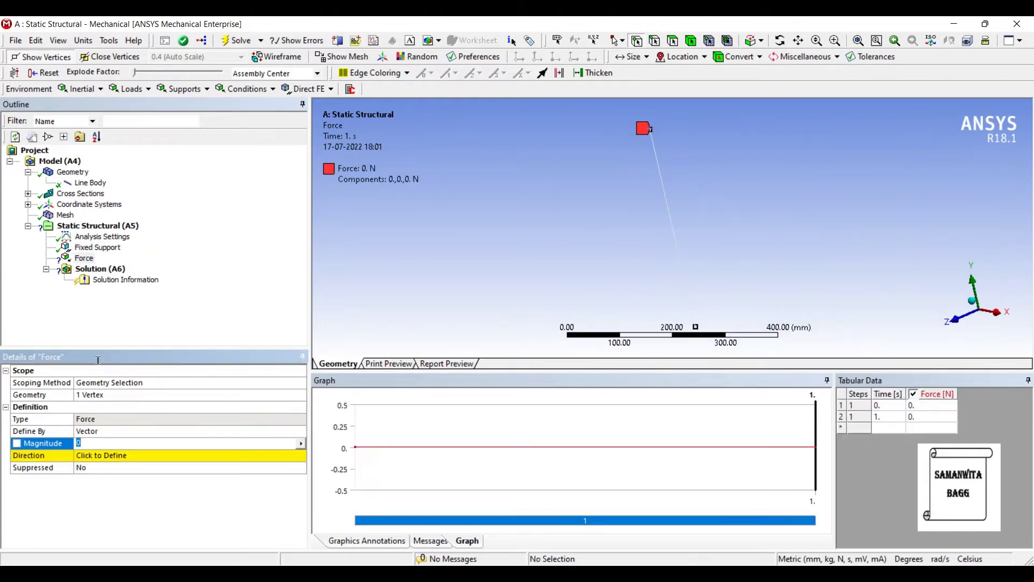
left_click(162, 431)
key("alt+Down")
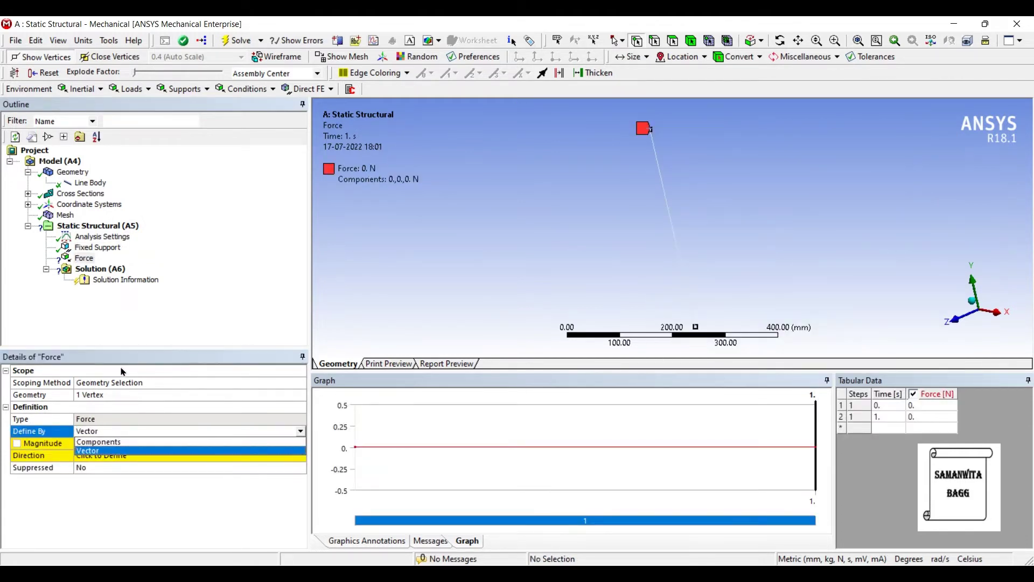
key("Up")
key("Return")
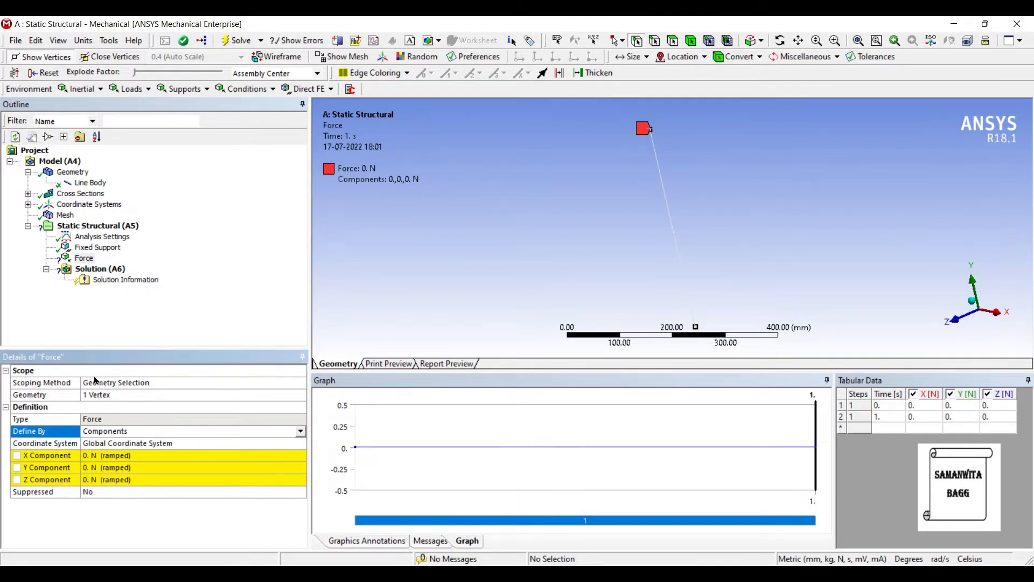
Set the force's Y Component to -5000 N.
key("Down")
key("Down")
key("Down")
type("-")
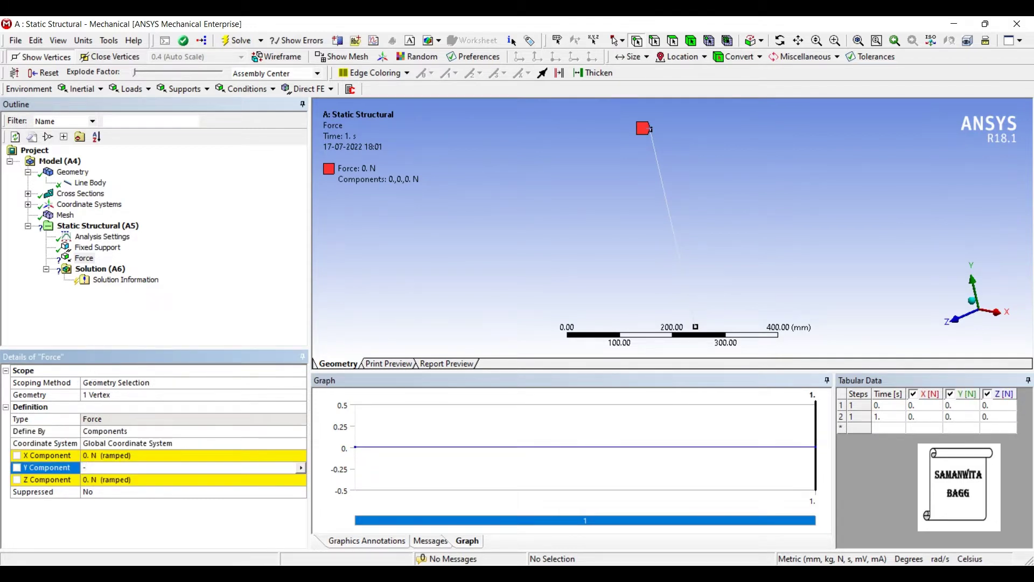
type("5000")
key("Return")
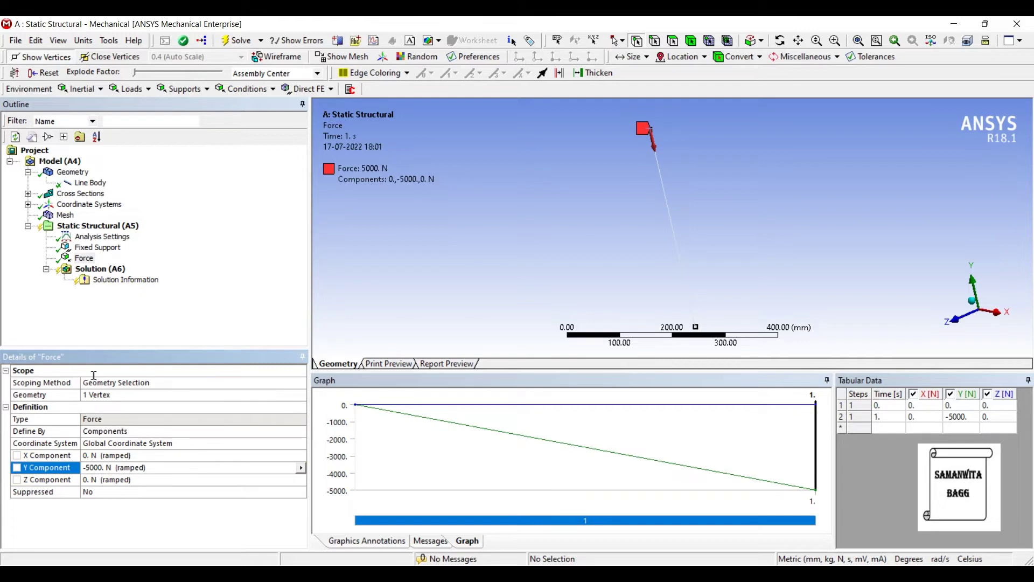
Add a Directional Deformation result to the Static Structural solution with its orientation set to the Y Axis.
left_click(101, 269)
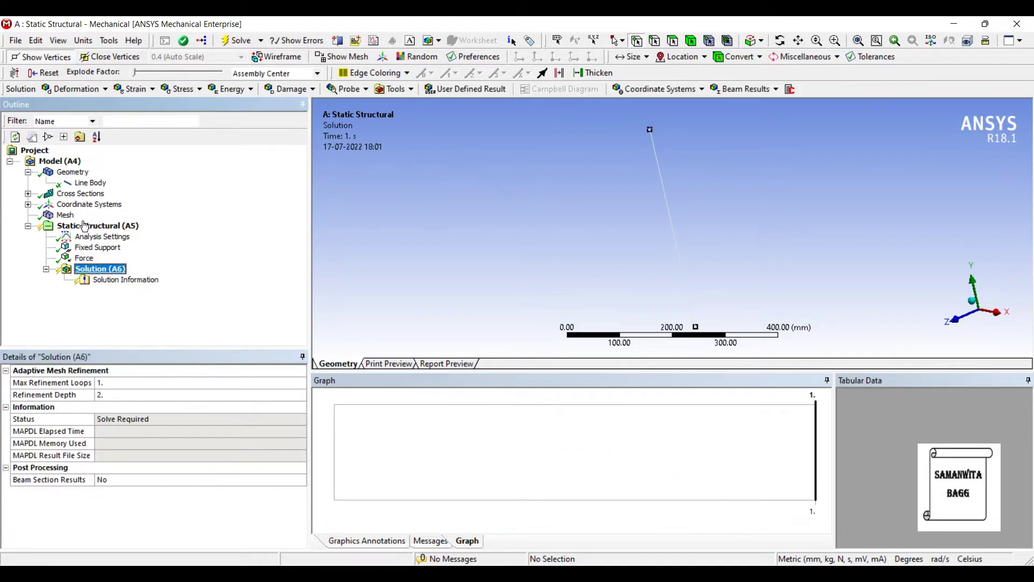
right_click(103, 269)
key("Right")
key("Right")
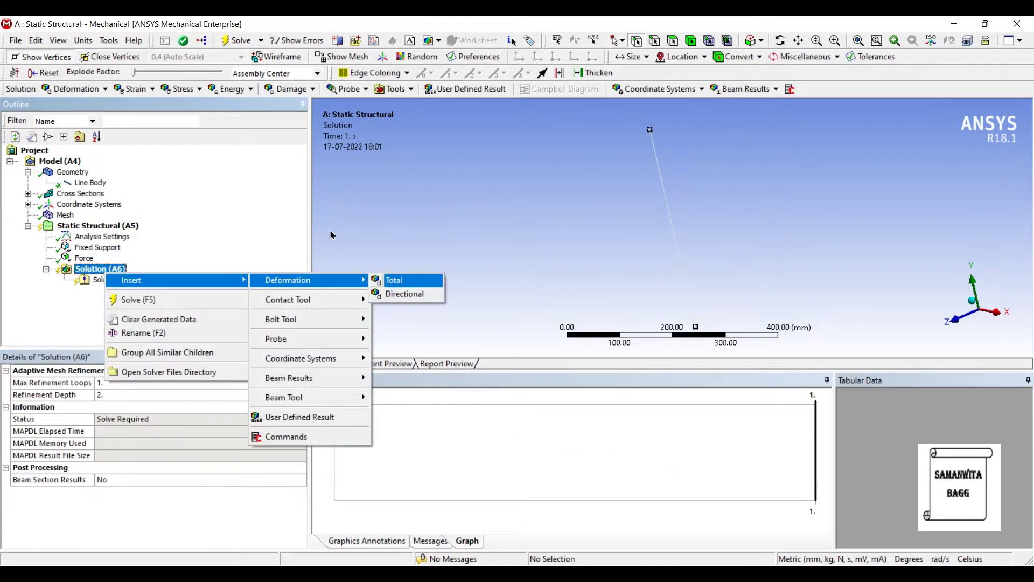
key("Down")
key("Return")
left_click(114, 355)
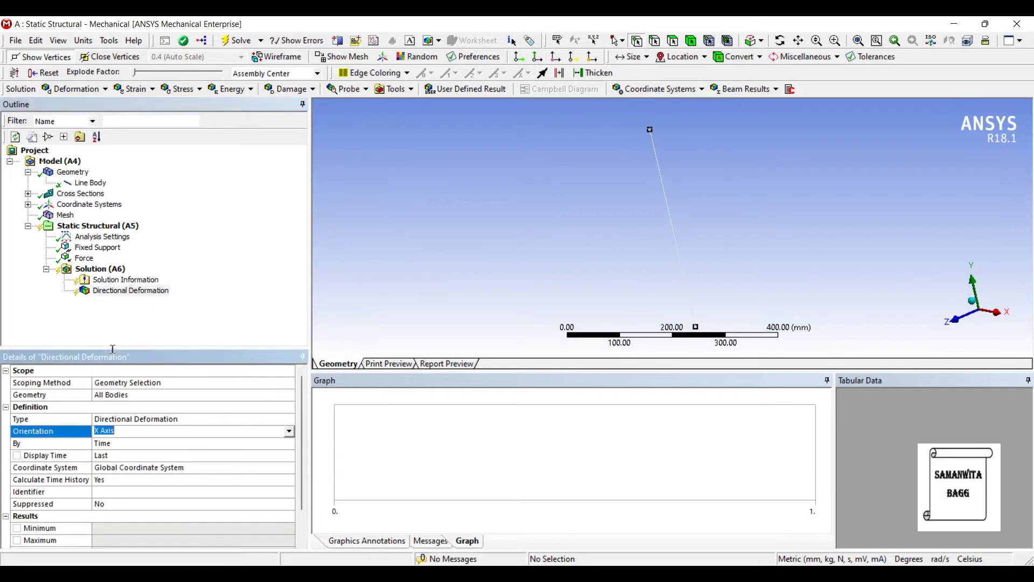
left_click(227, 350)
key("alt+Down")
key("Down")
key("Return")
Add a Beam Tool to the Static Structural solution and solve the analysis.
right_click(108, 269)
mouse_move(176, 278)
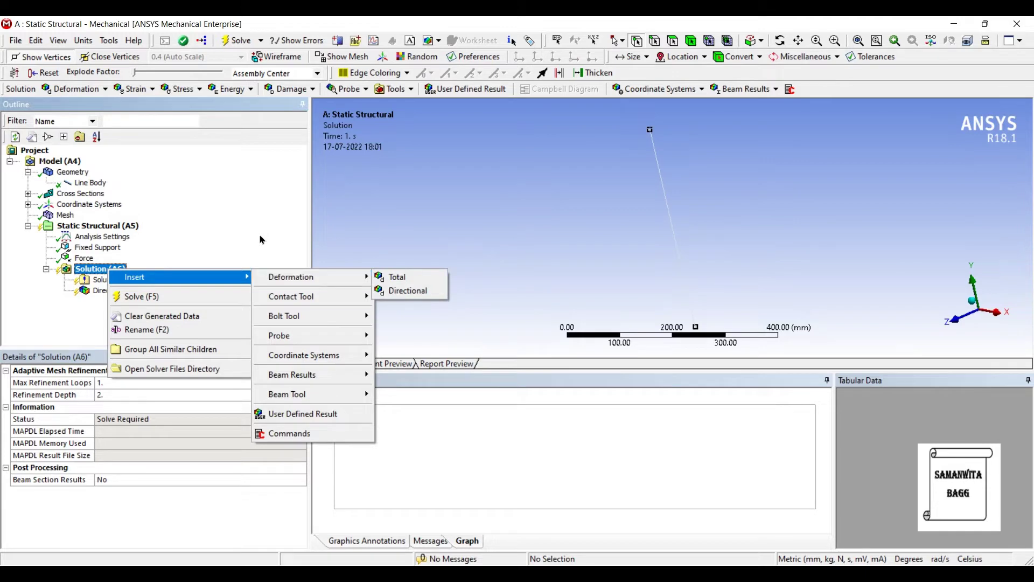
mouse_move(301, 375)
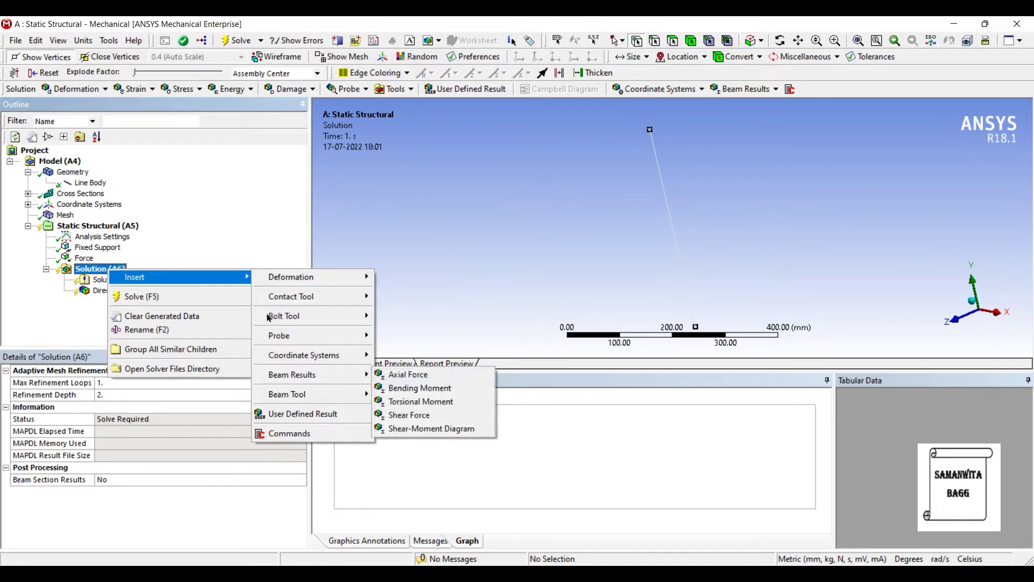
mouse_move(329, 394)
left_click(399, 395)
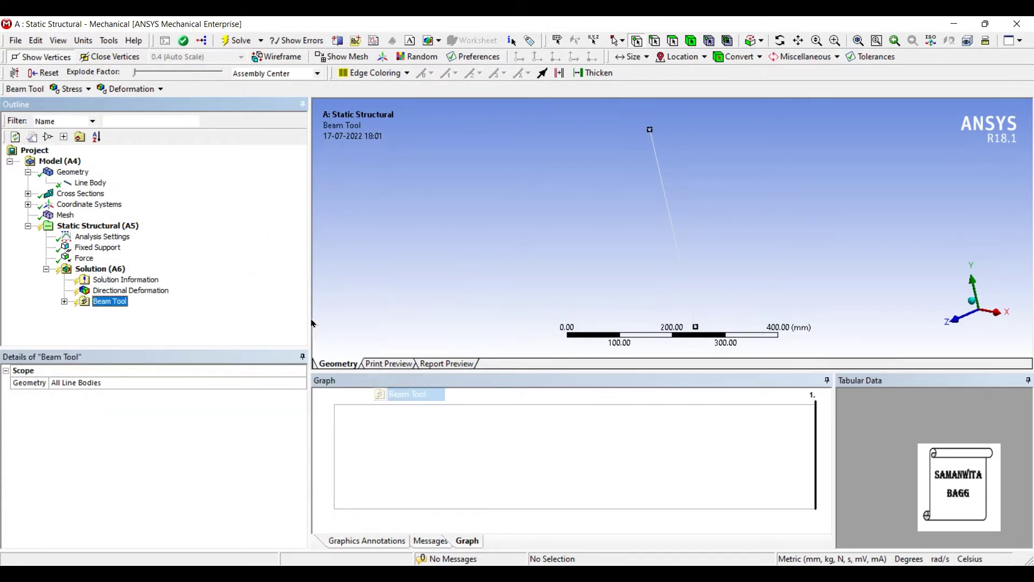
left_click(64, 302)
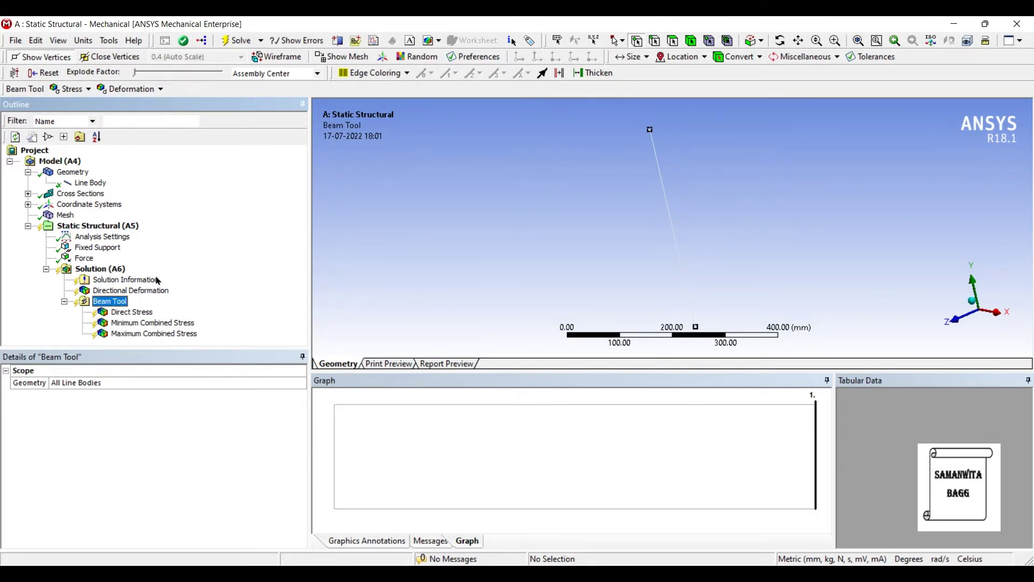
left_click(102, 268)
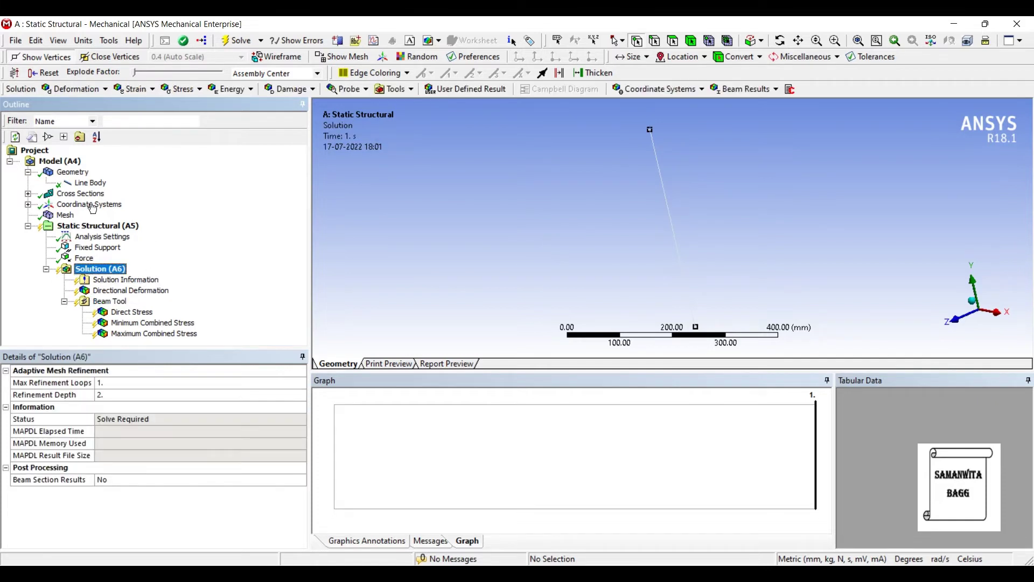
left_click(239, 42)
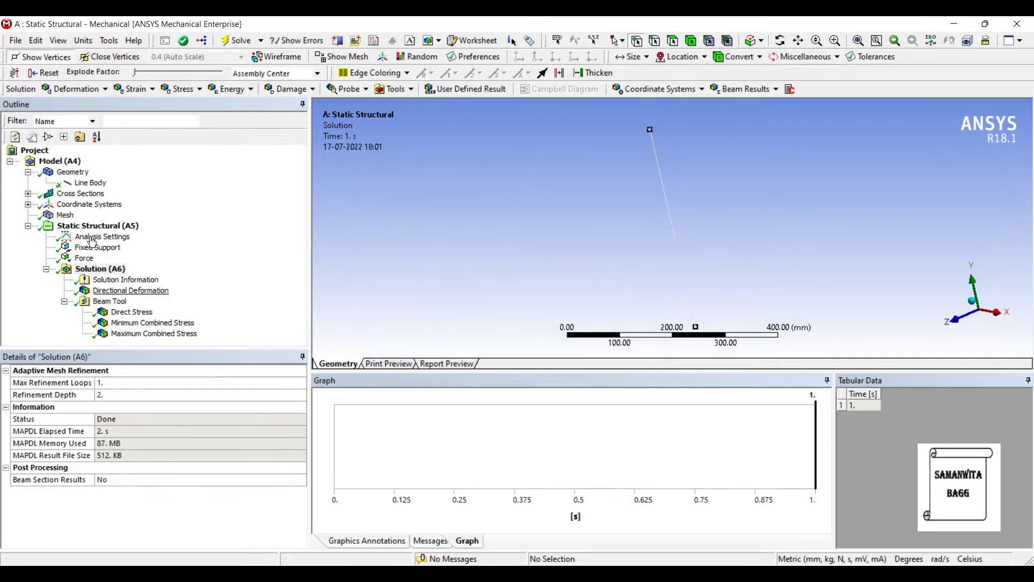
Review the Directional Deformation plot and the Beam Tool's direct, minimum combined and maximum combined stress results.
left_click(130, 290)
mouse_move(487, 176)
middle_mouse_down()
mouse_move(498, 206)
mouse_move(490, 168)
middle_mouse_up()
scroll(489, 164, "down", 2)
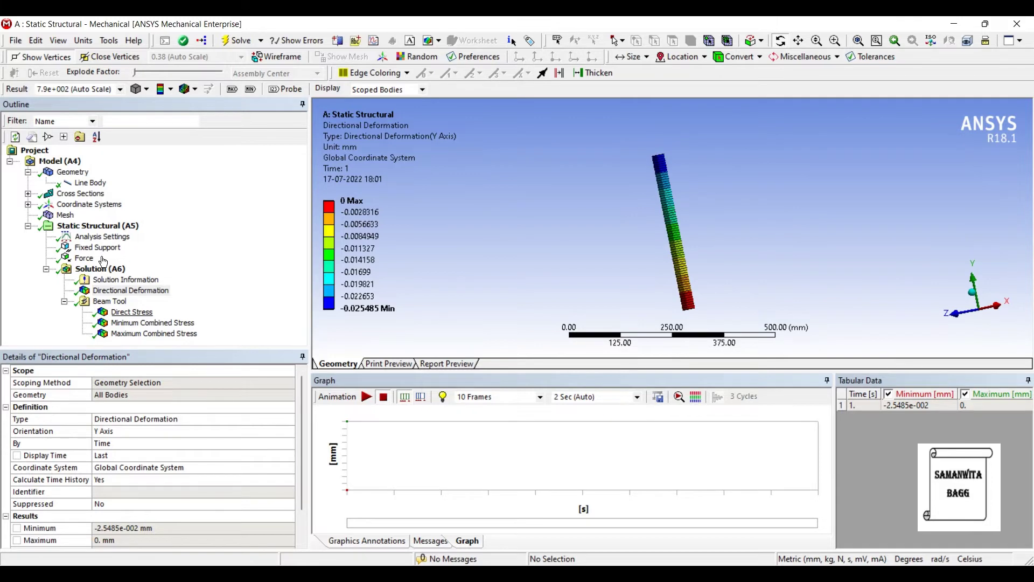
left_click(129, 323)
left_click(131, 312)
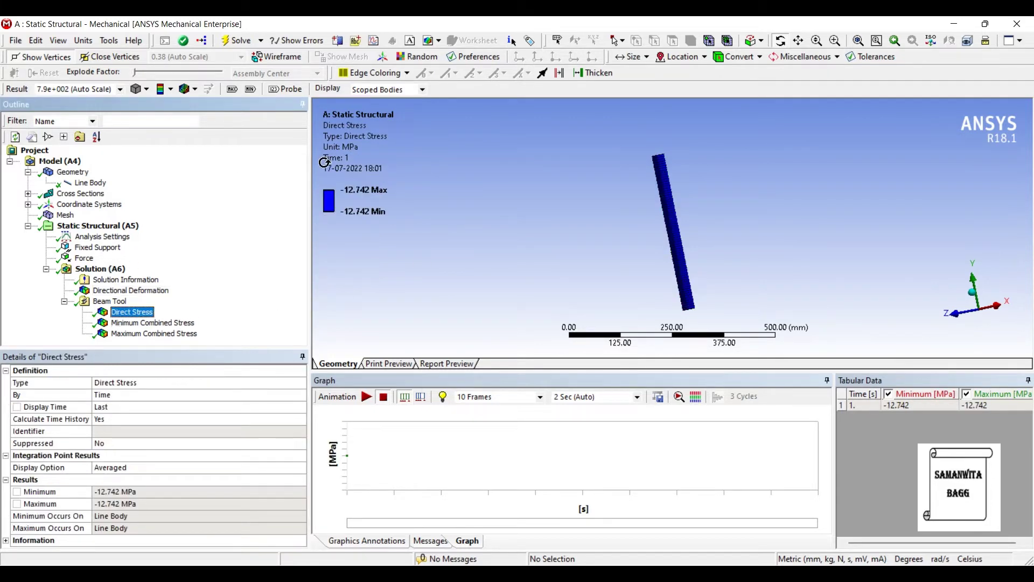
left_click(153, 322)
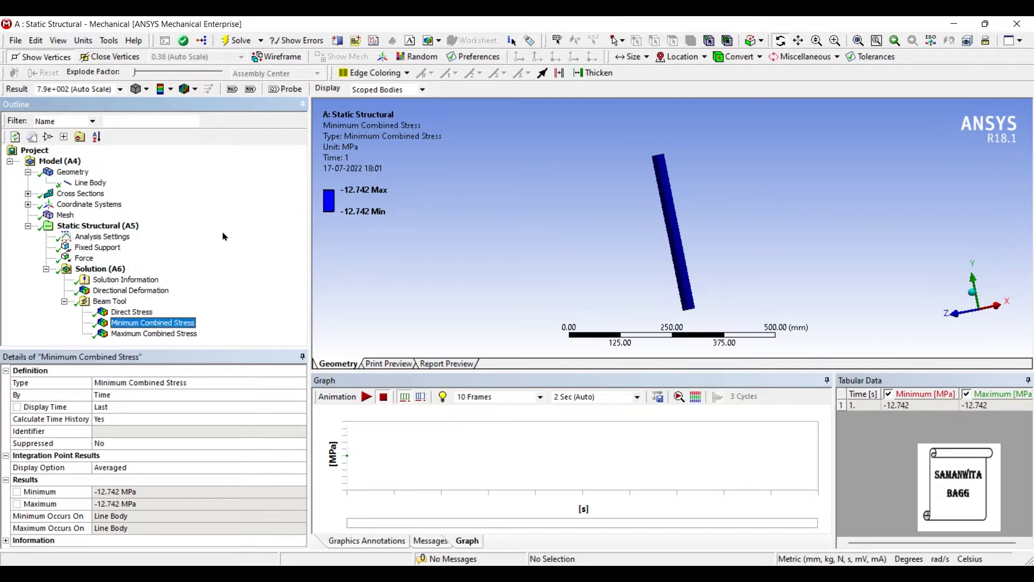
key("Down")
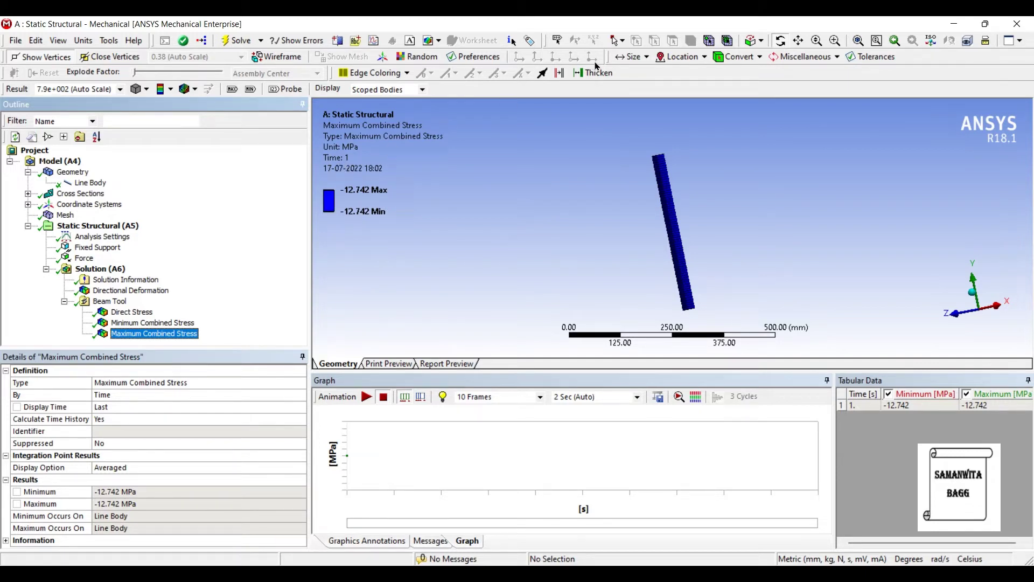
Switch to the Workbench project, link a new Eigenvalue Buckling system to the Static Structural Solution, and open its Setup in Mechanical.
left_click(954, 24)
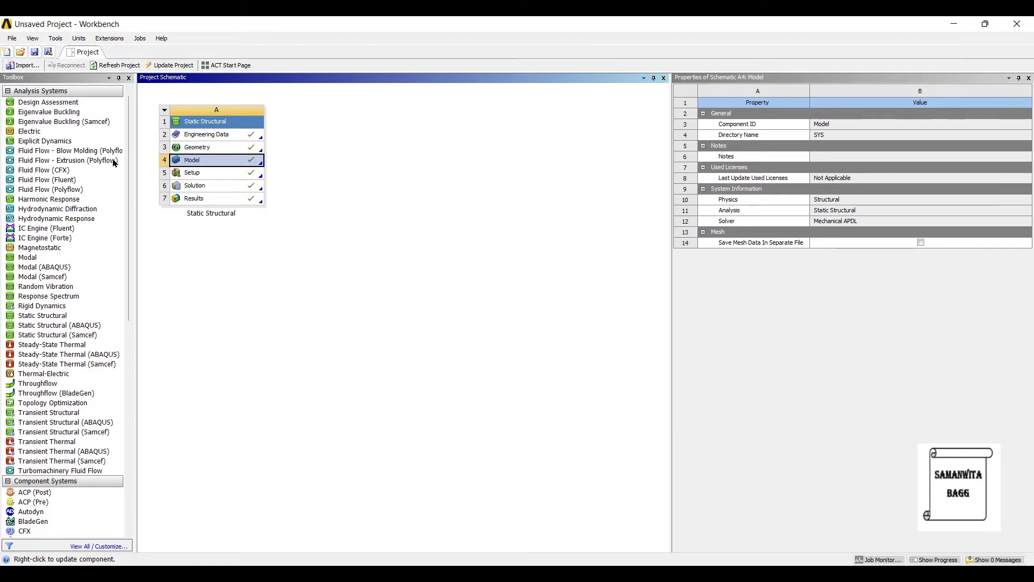
left_click_drag(54, 111, 172, 150)
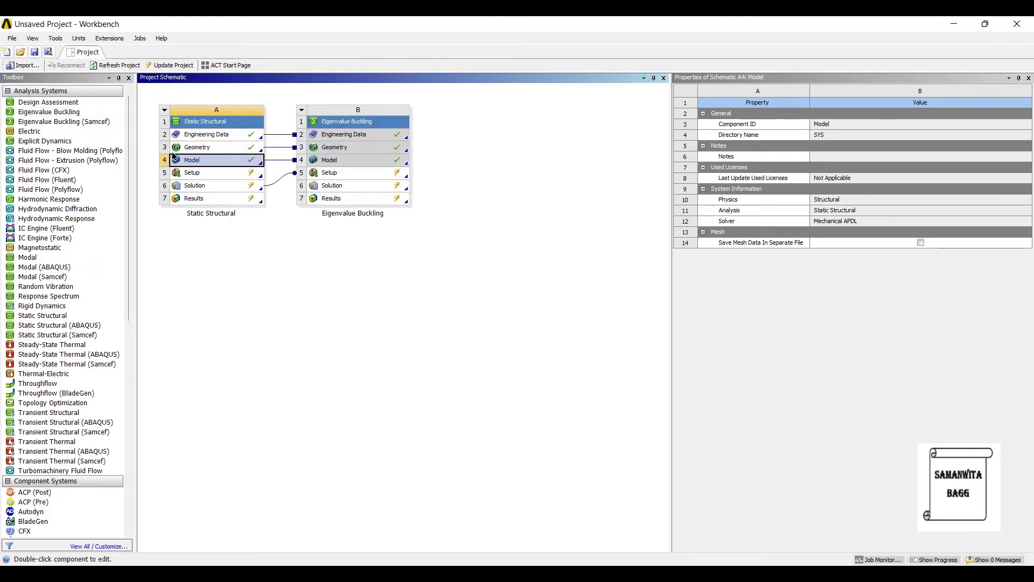
double_click(330, 172)
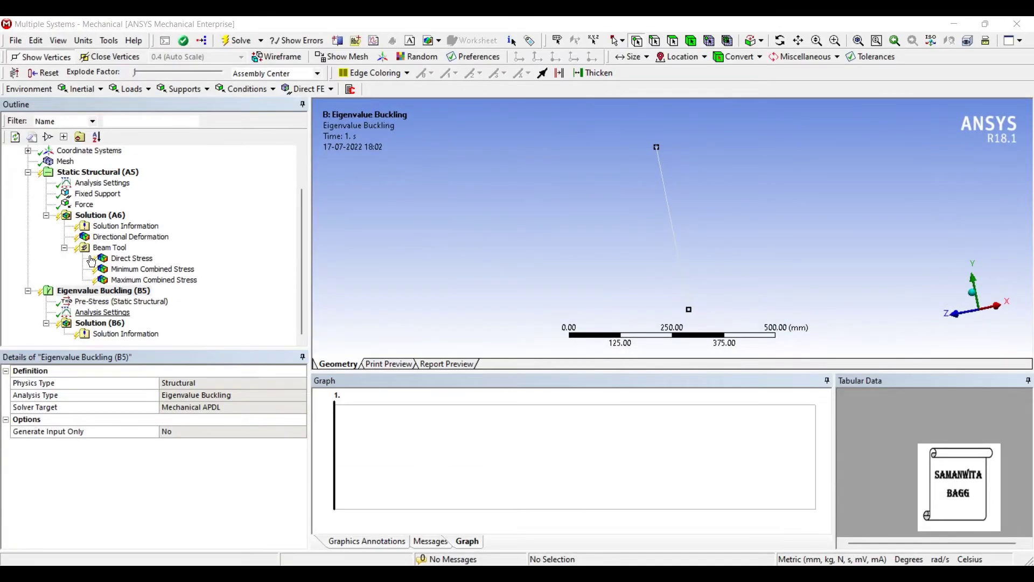
Set Max Modes to Find to 3 in the Eigenvalue Buckling analysis settings and solve the buckling analysis.
left_click(93, 314)
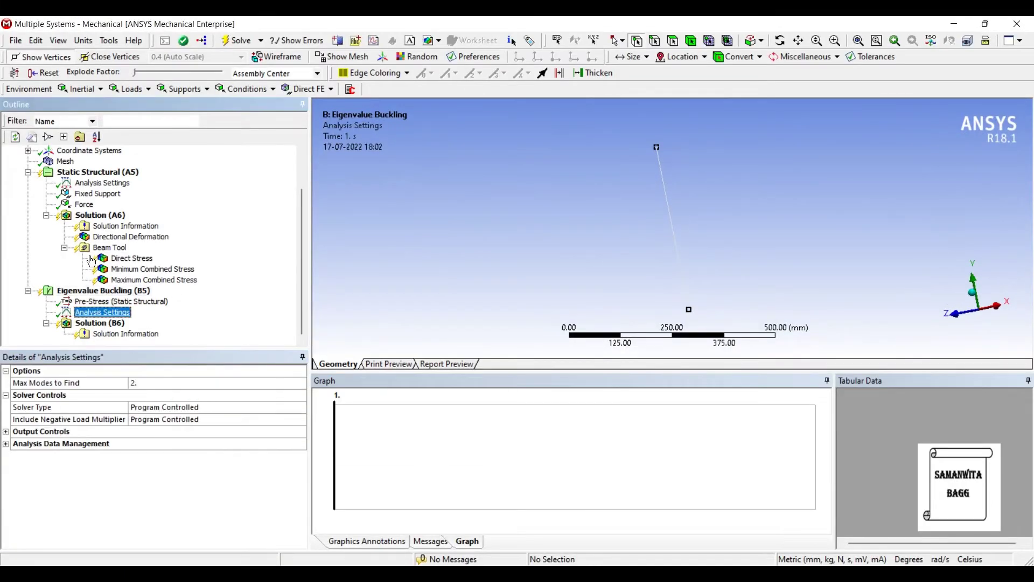
double_click(129, 310)
type("3")
left_click(217, 253)
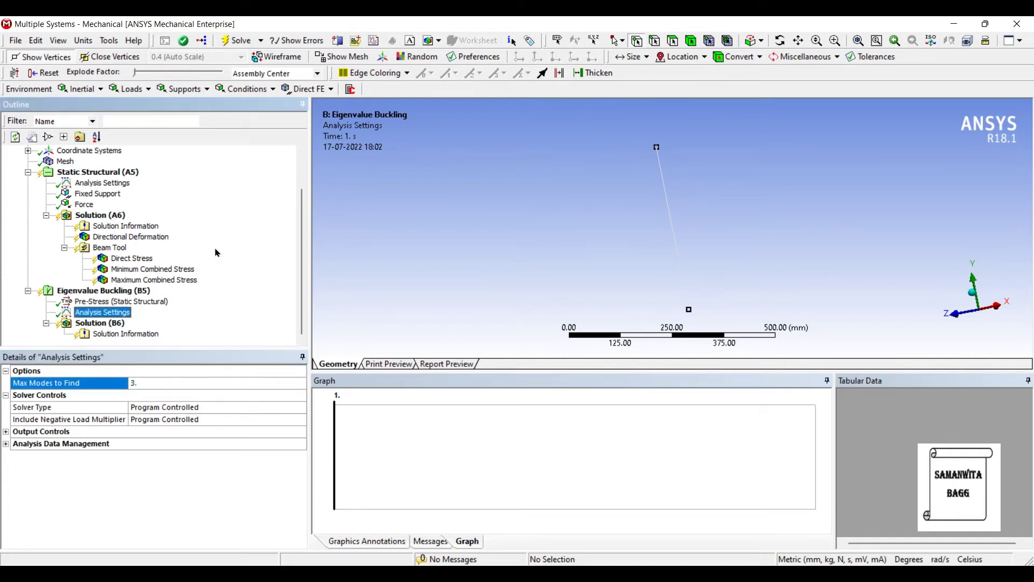
left_click(100, 323)
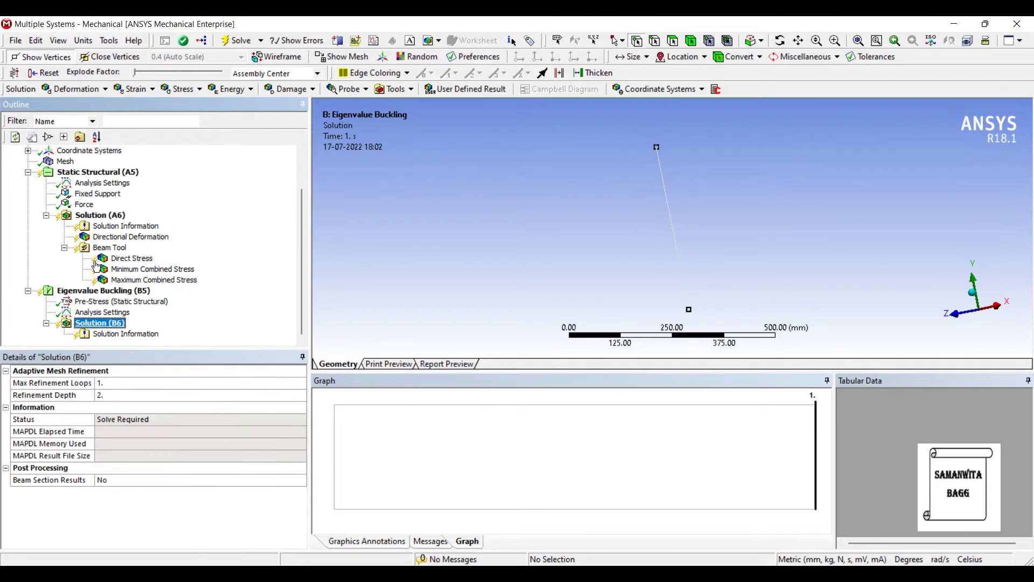
left_click(237, 41)
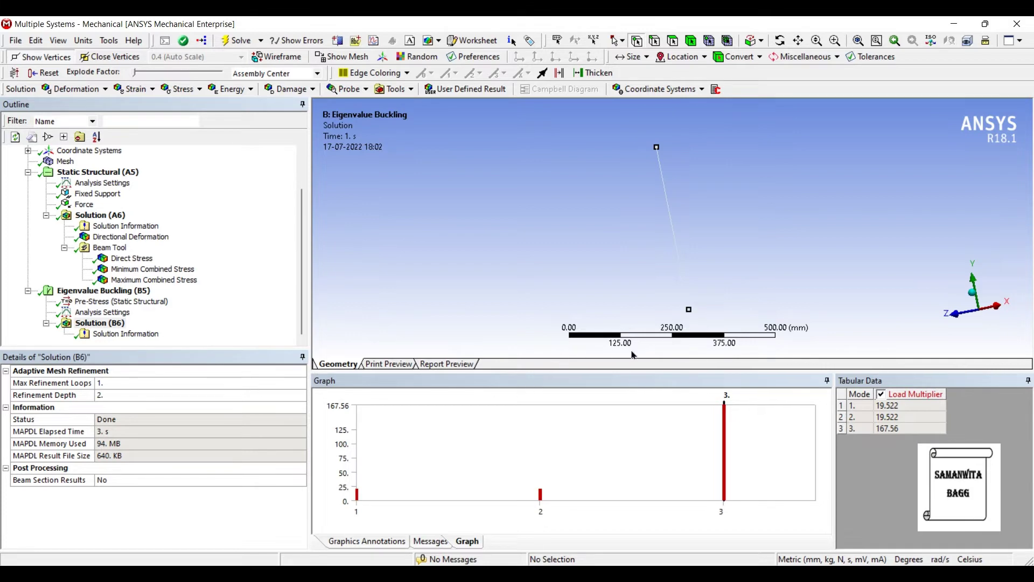
Create Total Deformation mode shape results for all three buckling modes and evaluate them.
right_click(790, 438)
left_click(825, 449)
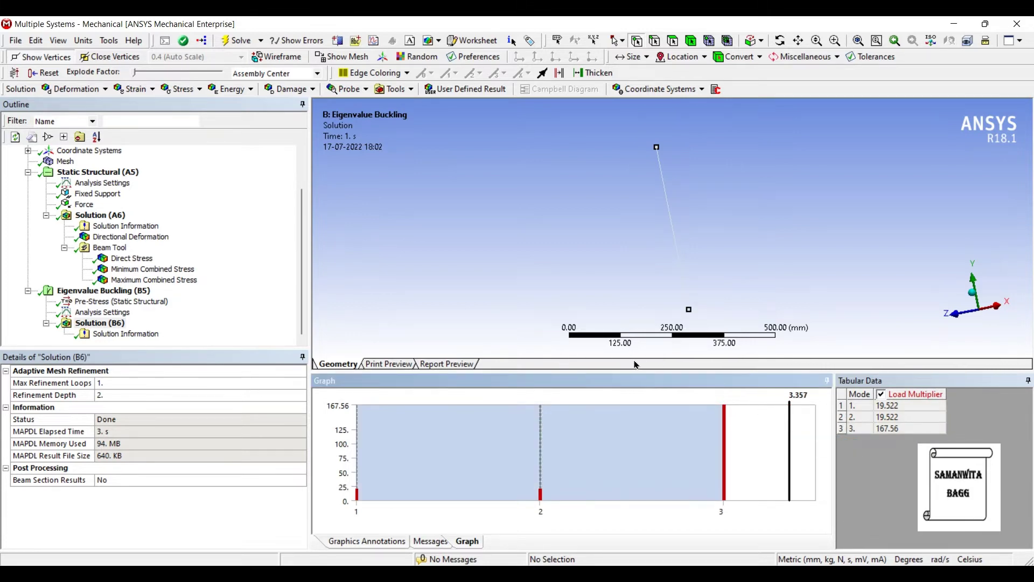
right_click(793, 446)
left_click(840, 453)
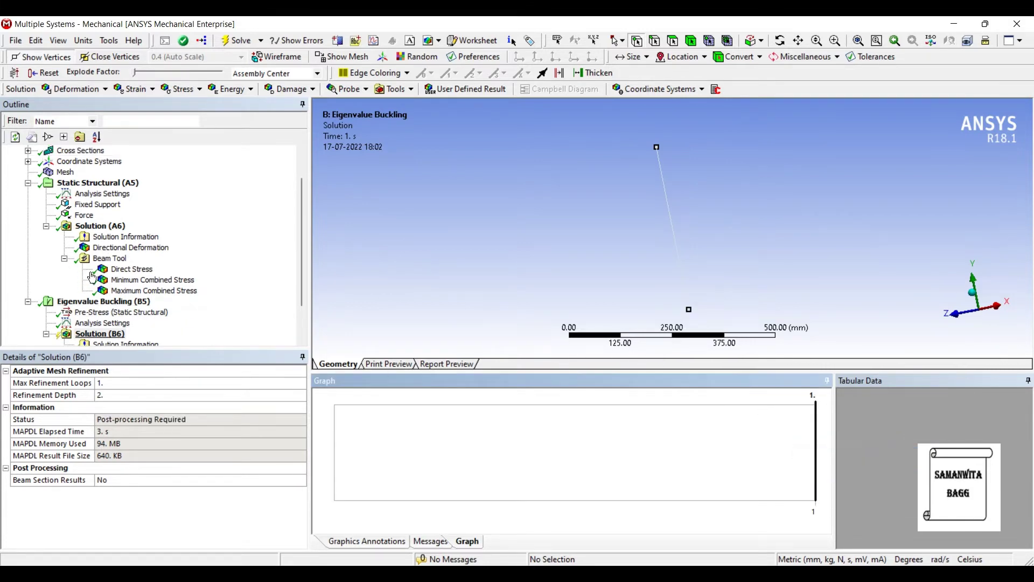
left_click(100, 333)
left_click(237, 41)
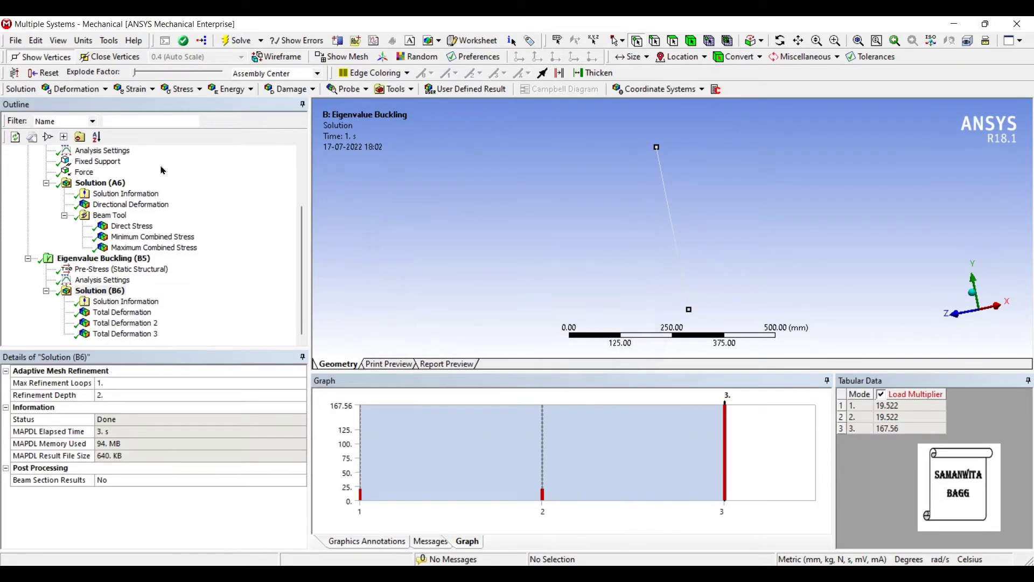
Display and animate the Total Deformation of the first buckling mode to examine its shape.
left_click(121, 312)
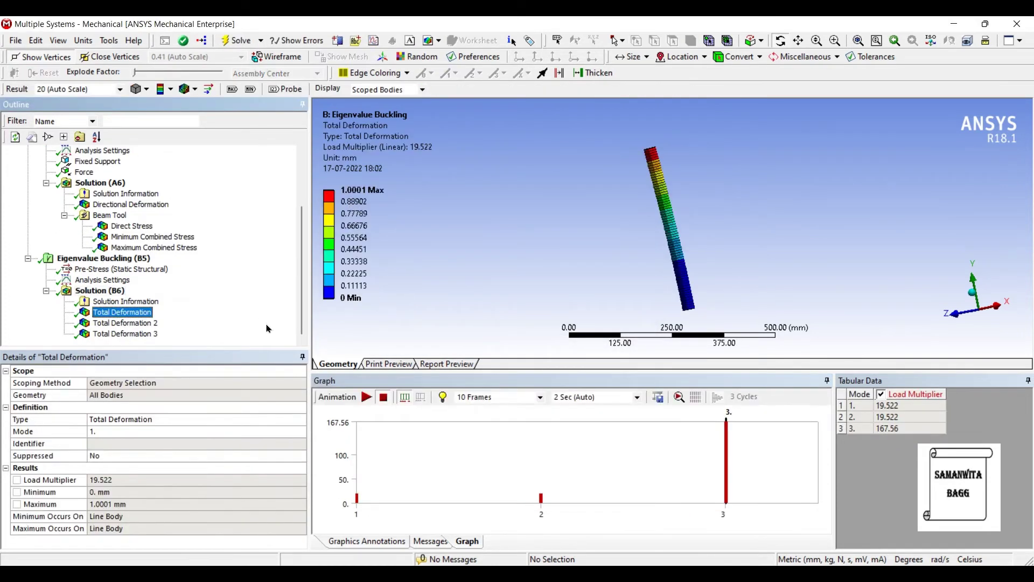
left_click(367, 397)
left_click_drag(415, 212, 431, 231)
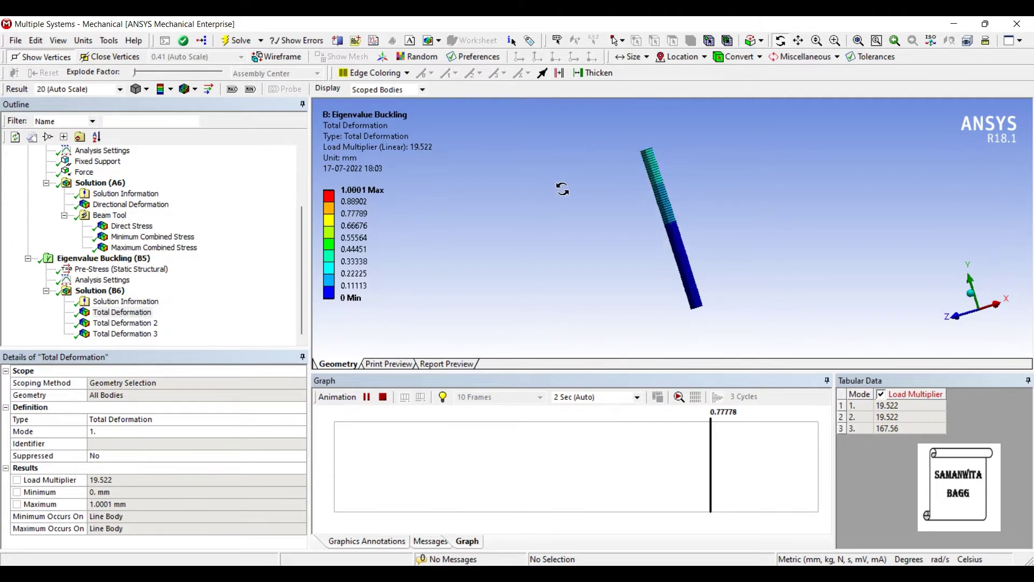
Display and animate the Total Deformation results of the second and third buckling modes to examine their shapes.
left_click_drag(560, 187, 574, 200)
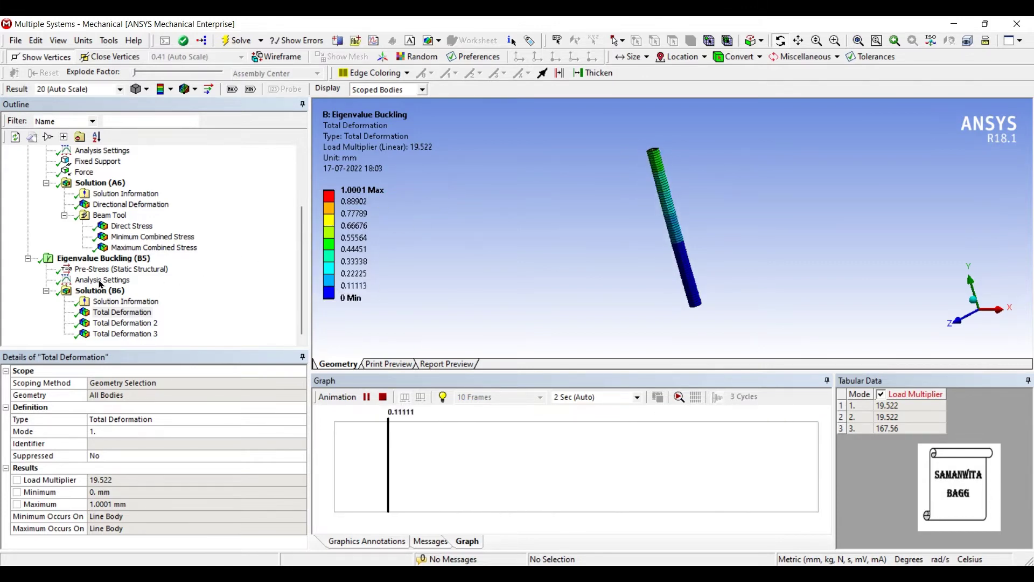
left_click(125, 322)
left_click(366, 397)
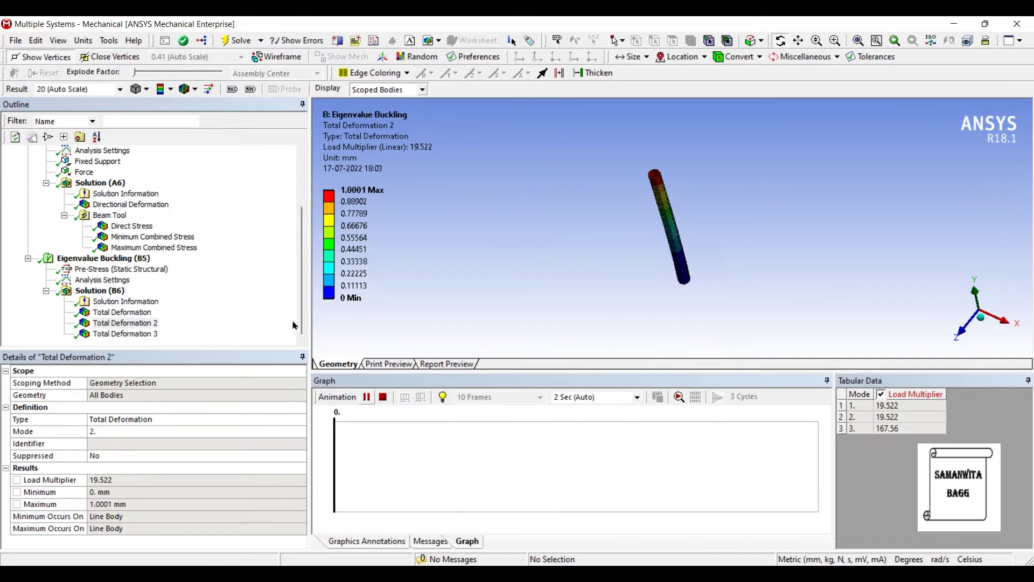
left_click(125, 333)
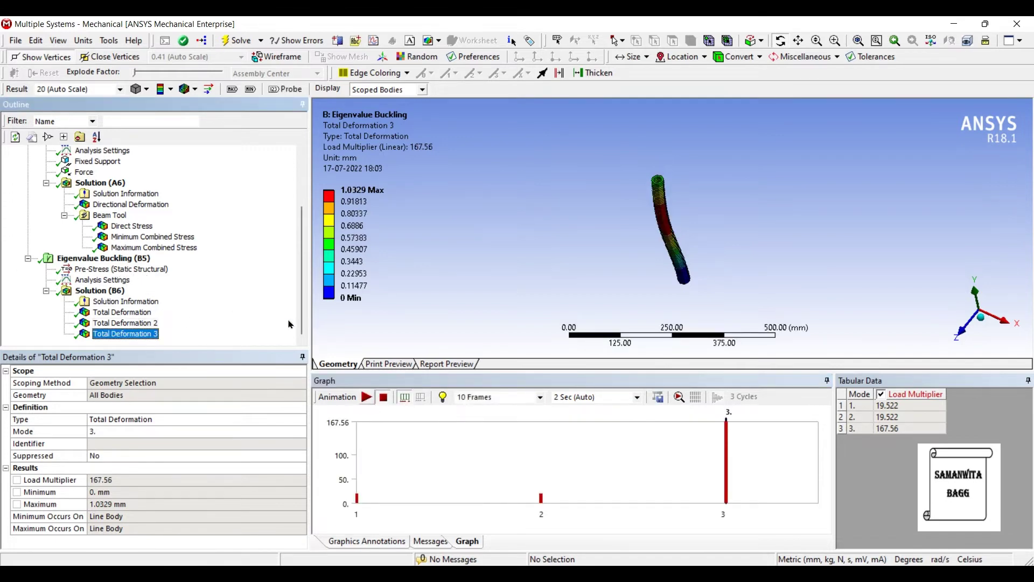
left_click(367, 397)
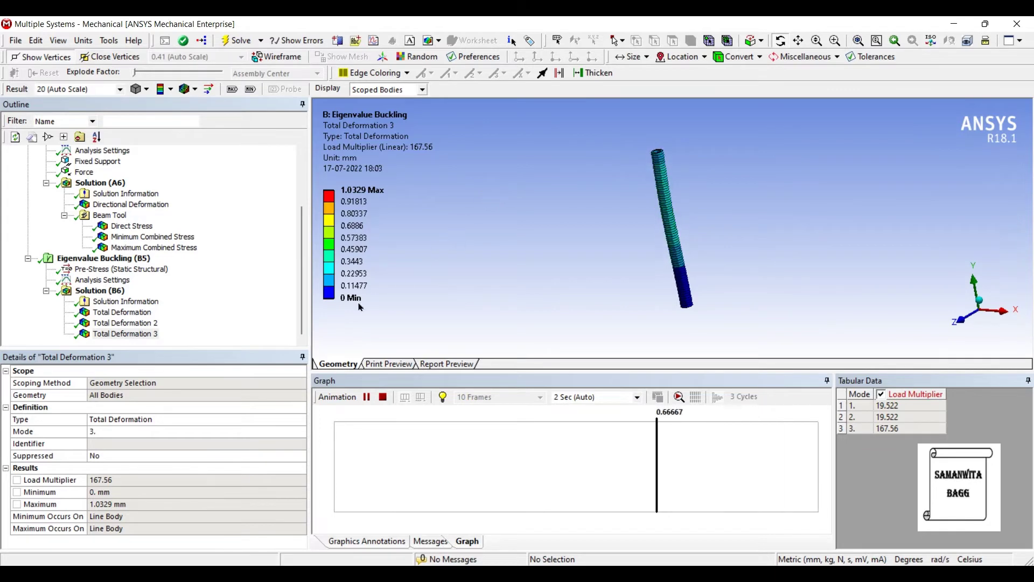
left_click(290, 324)
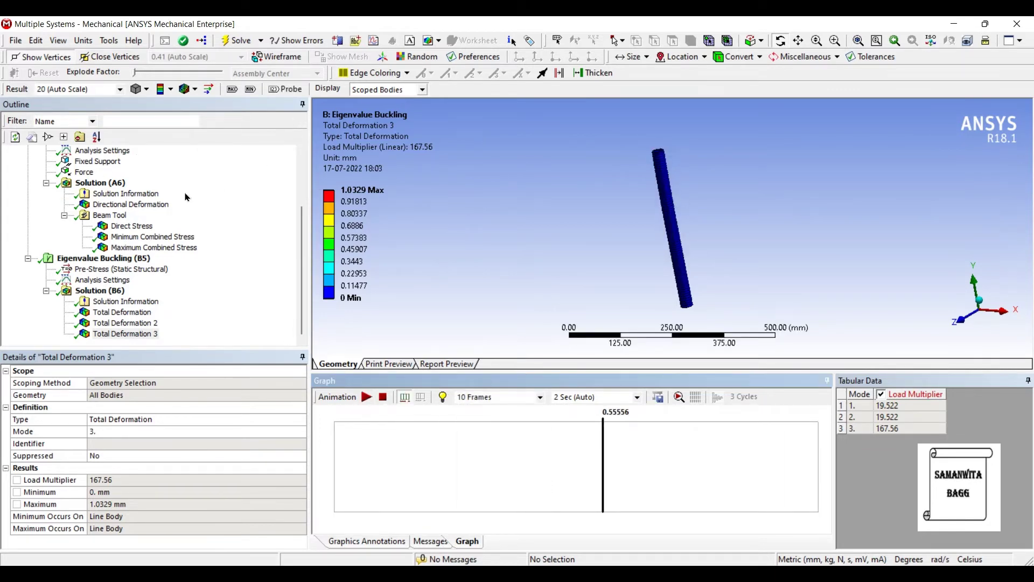
Turn on Auto Time Stepping in the Static Structural analysis settings.
scroll(139, 196, "up", 3)
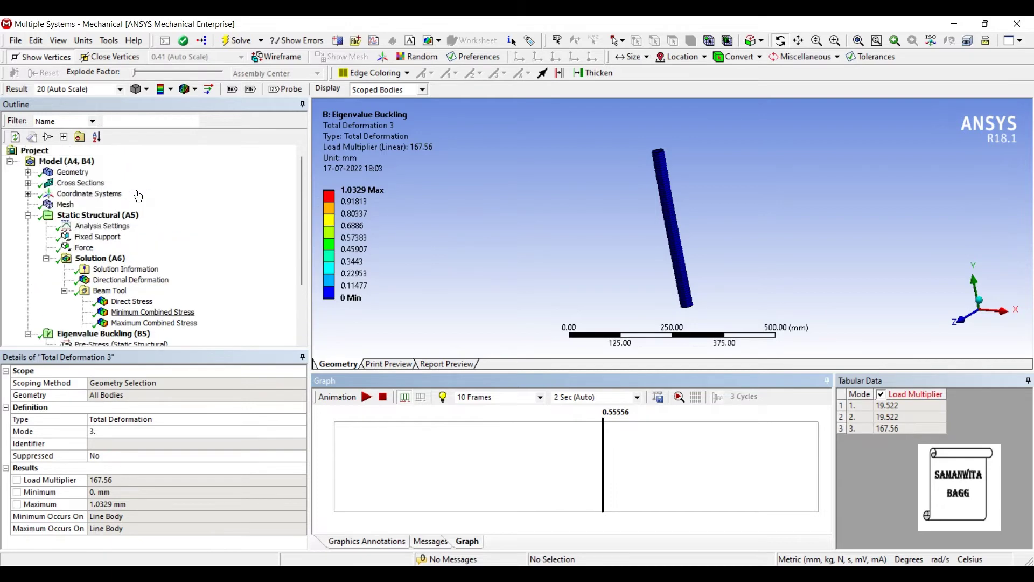
left_click(103, 226)
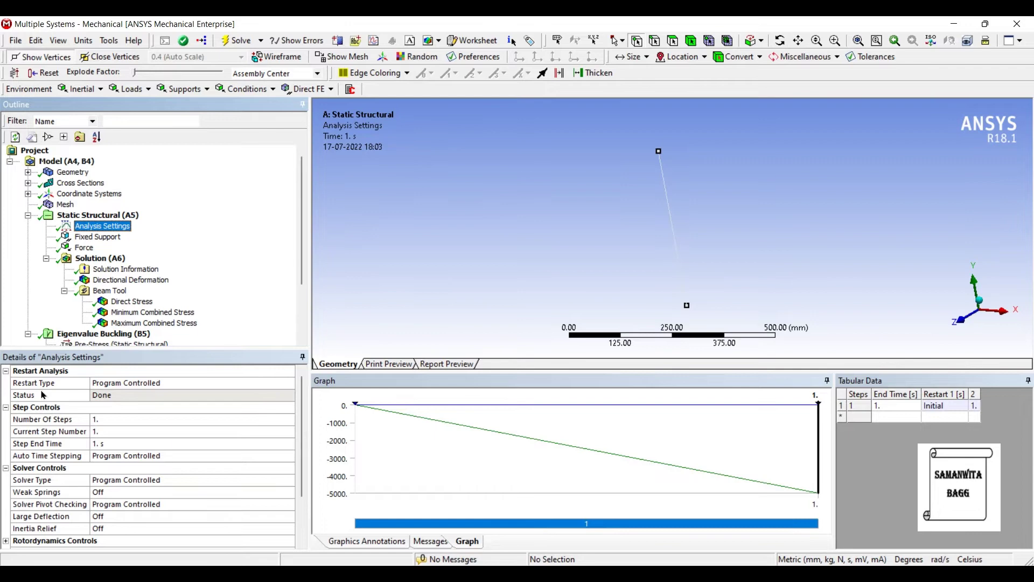
left_click(137, 369)
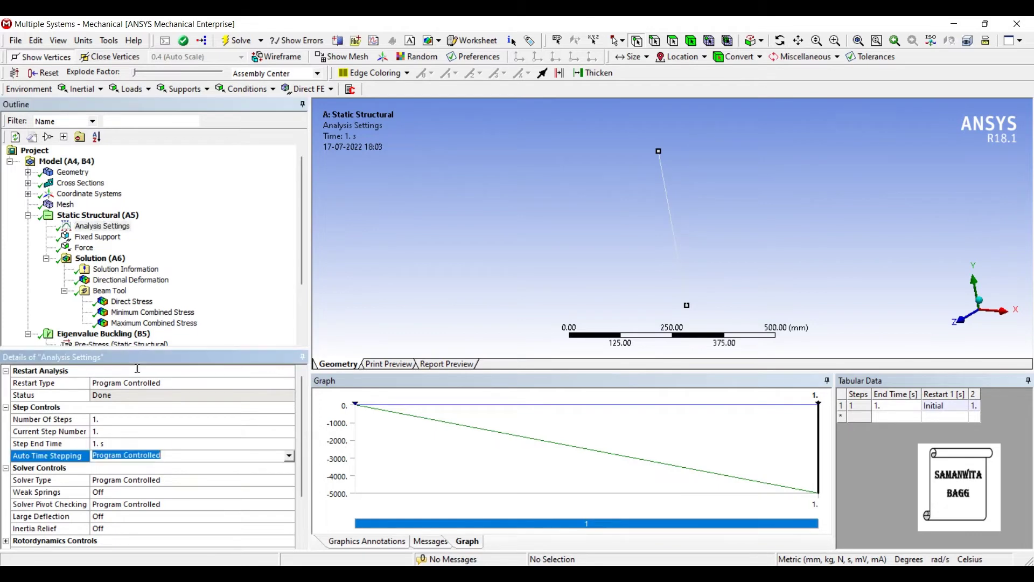
left_click(228, 369)
key("Return")
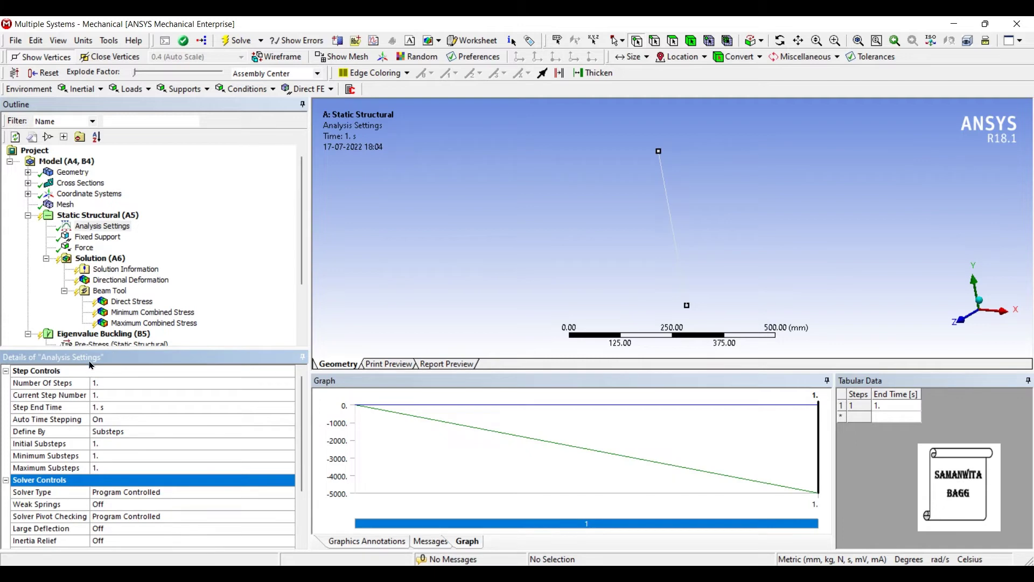
Set Initial Substeps to 10, Minimum Substeps to 5 and Maximum Substeps to 25 for the static analysis.
left_click(90, 360)
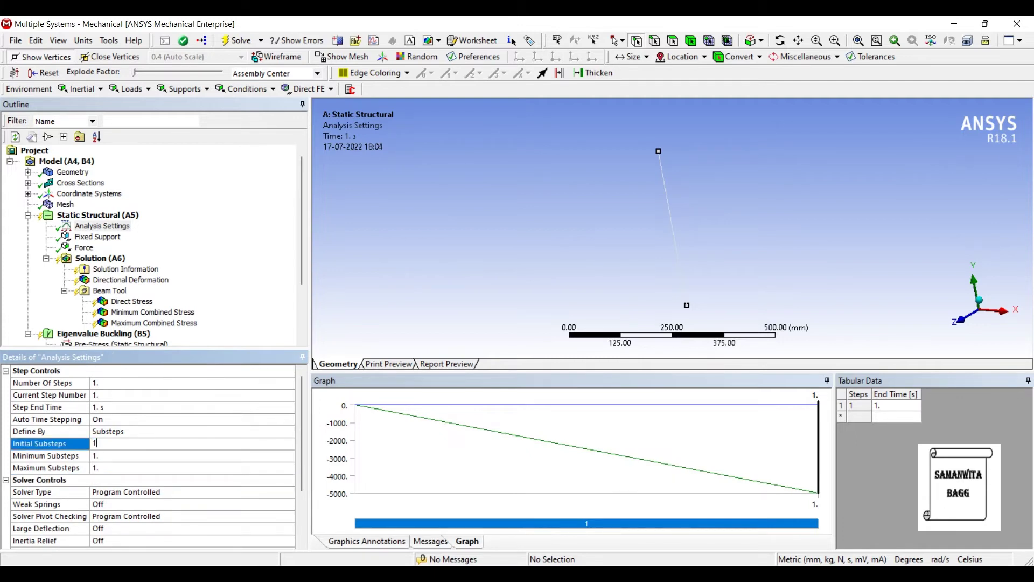
type("0")
key("Return")
key("Down")
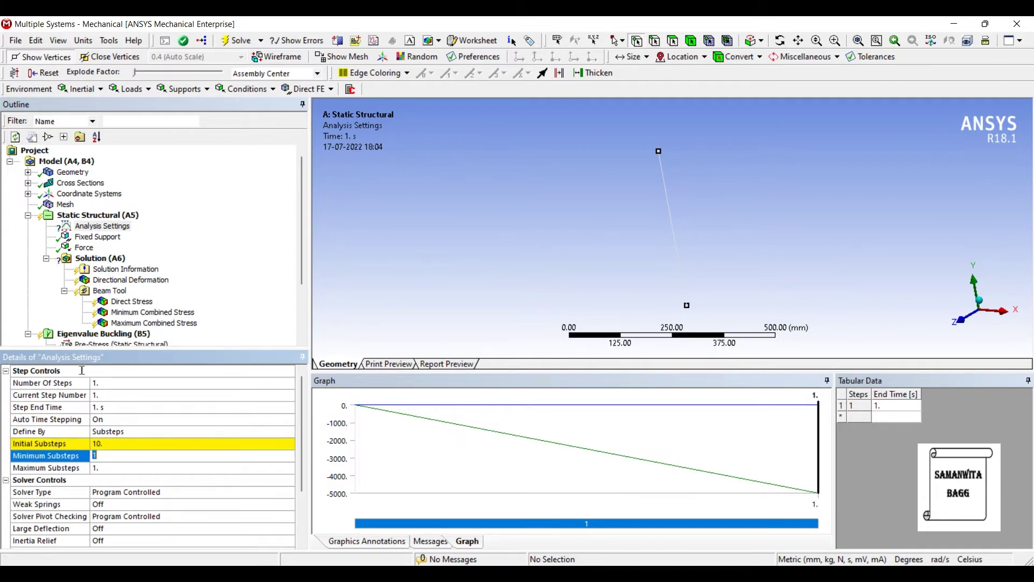
type("5")
key("Return")
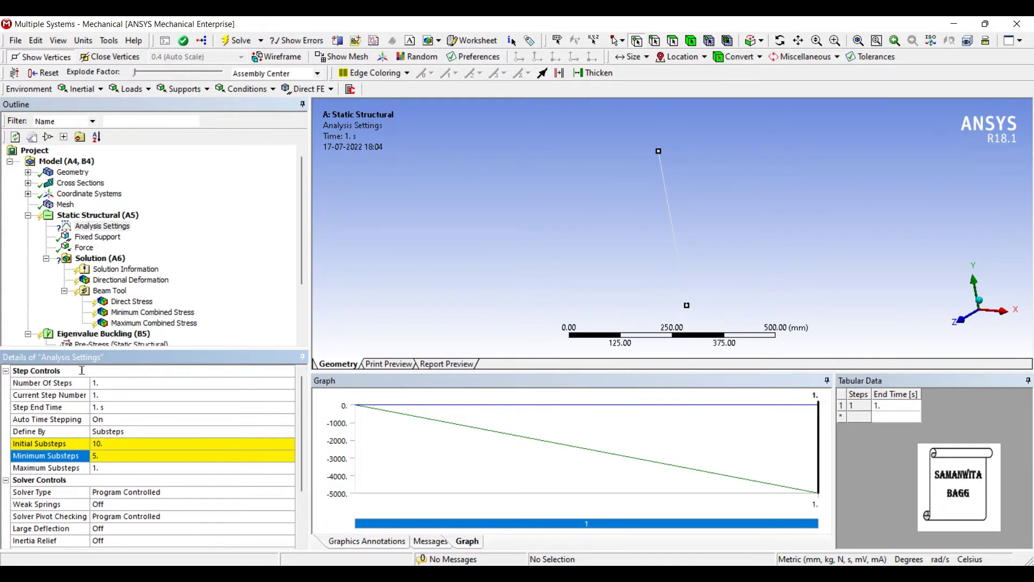
key("Down")
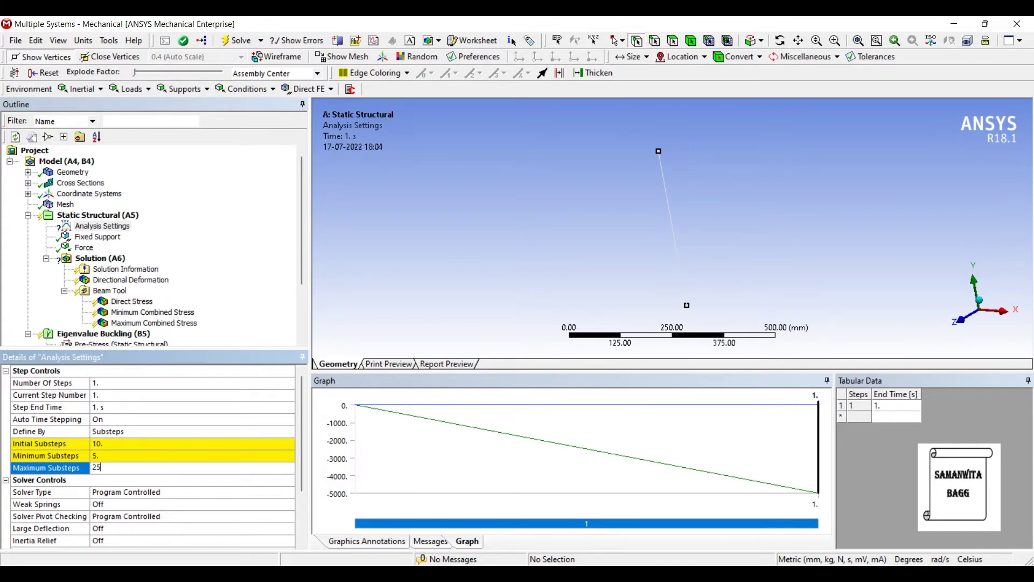
key("Return")
Turn on Large Deflection in the static analysis solver controls.
scroll(181, 400, "down", 1)
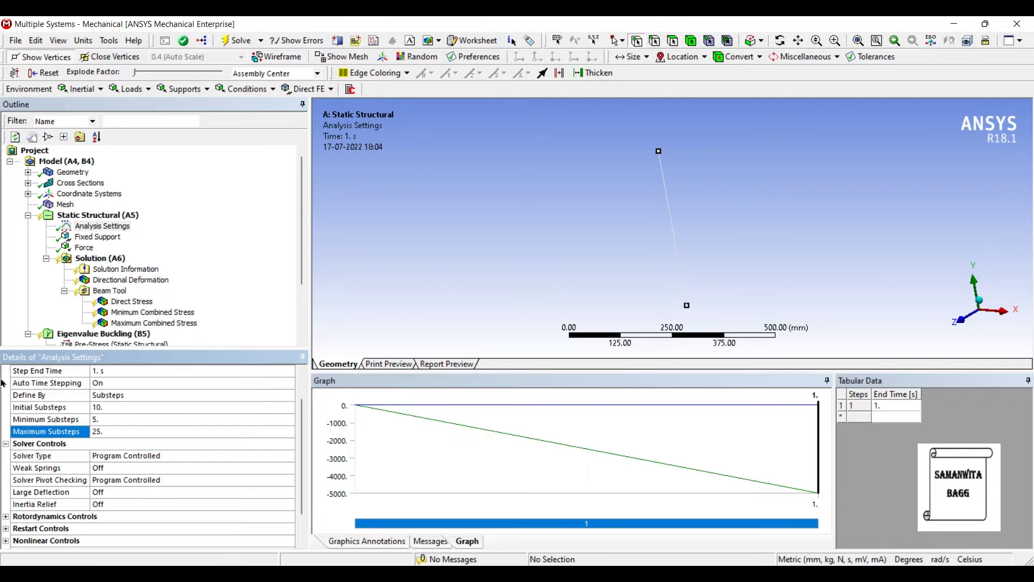
left_click(216, 480)
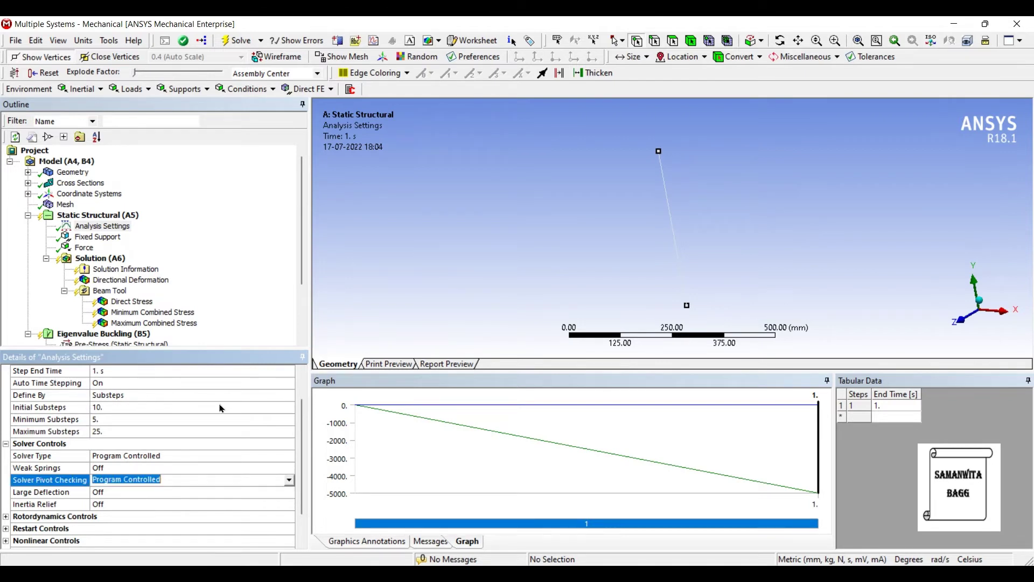
left_click(280, 491)
left_click(290, 491)
key("Return")
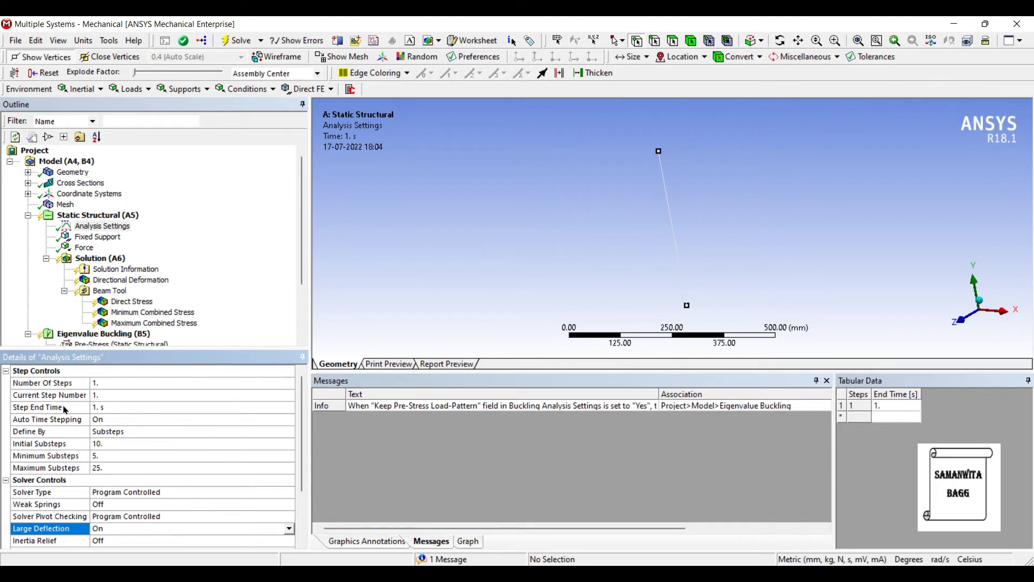
Set the static analysis Solver Type to Direct.
key("Up")
key("Up")
key("Up")
key("alt+Down")
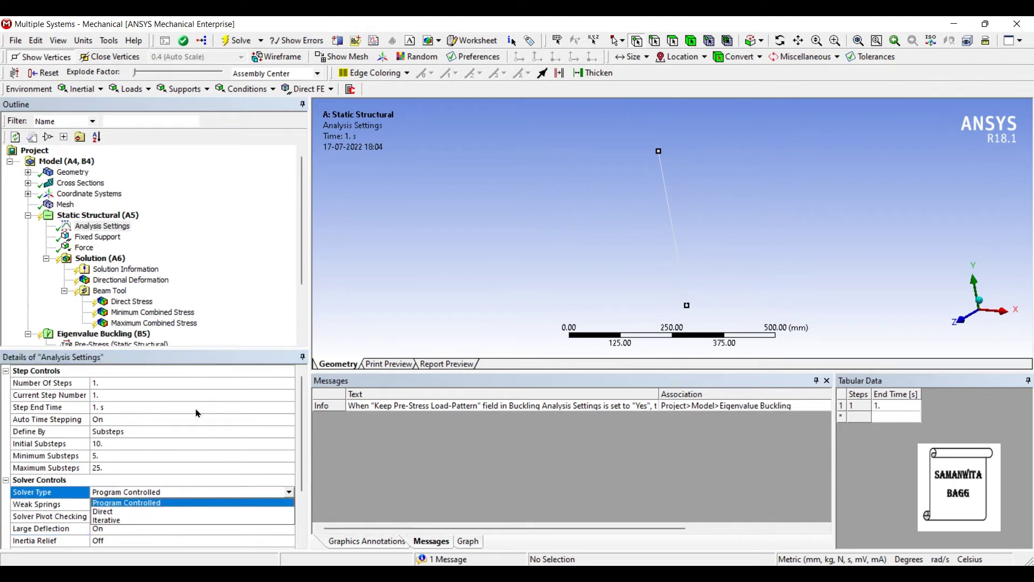
key("Down")
key("Return")
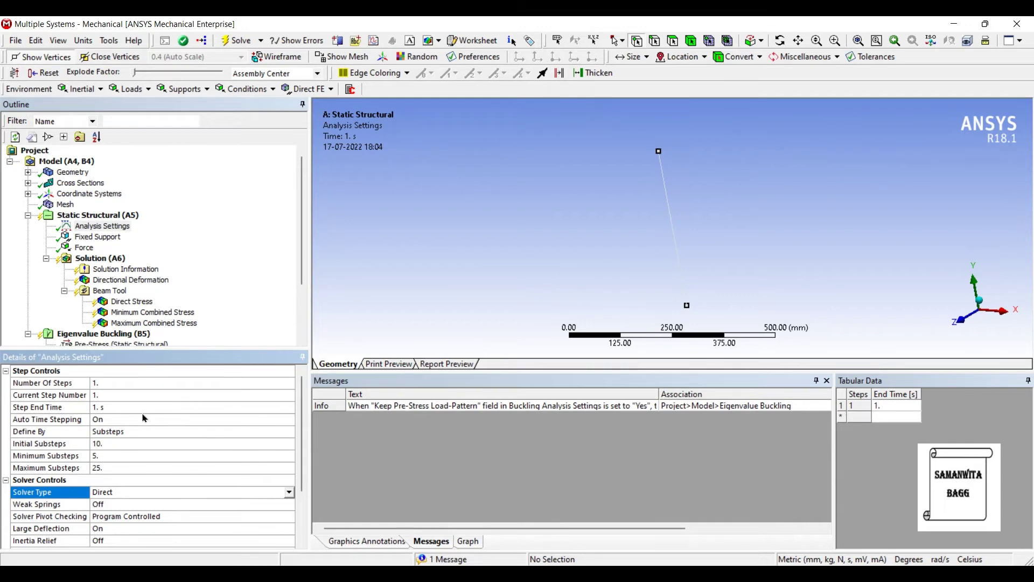
Solve the Eigenvalue Buckling analysis again with the updated static structural settings.
scroll(182, 262, "down", 3)
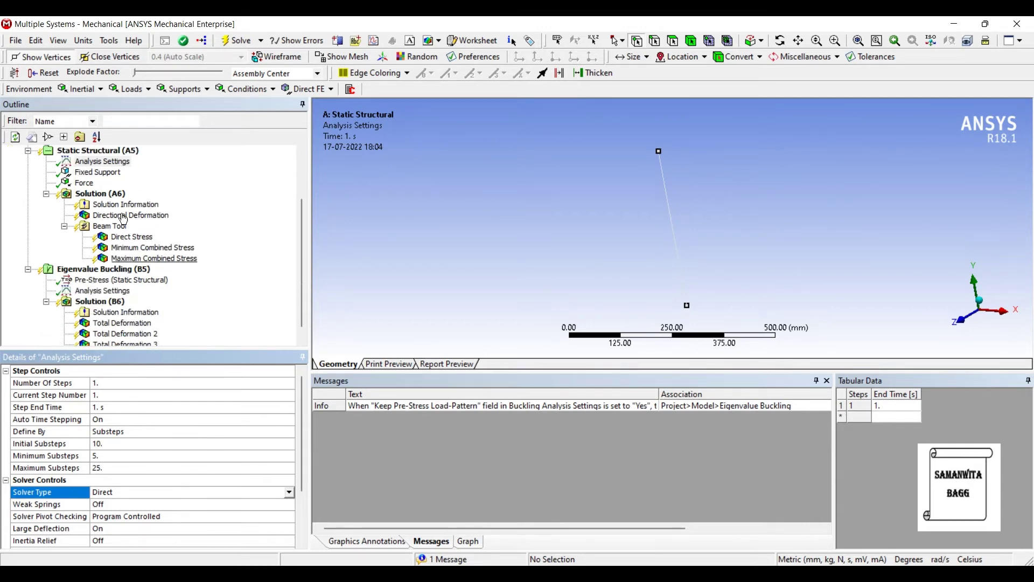
left_click(100, 291)
left_click(237, 40)
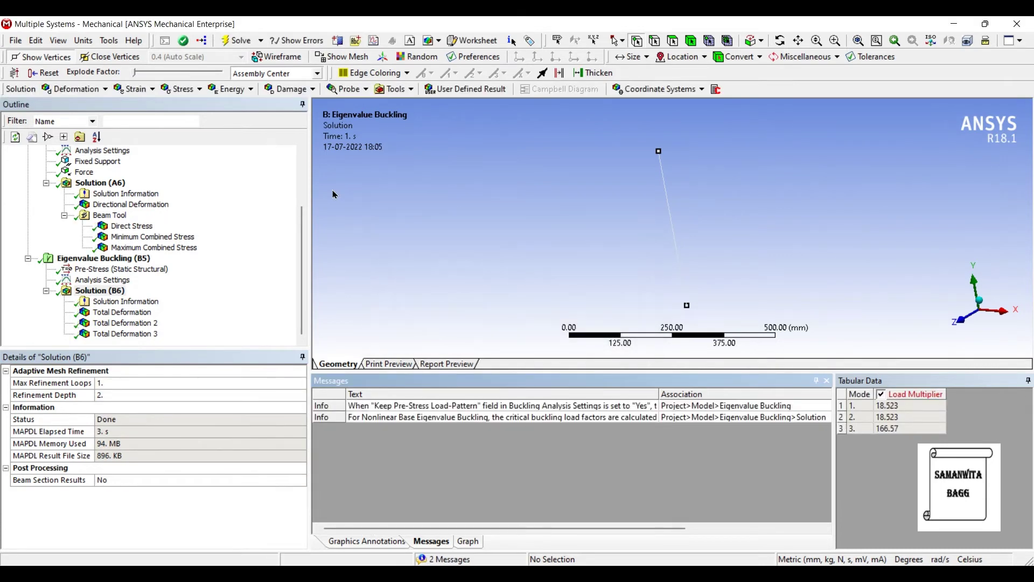
Animate the recalculated Total Deformation of all three buckling modes to examine the nonlinear-based mode shapes and load multipliers.
left_click(122, 312)
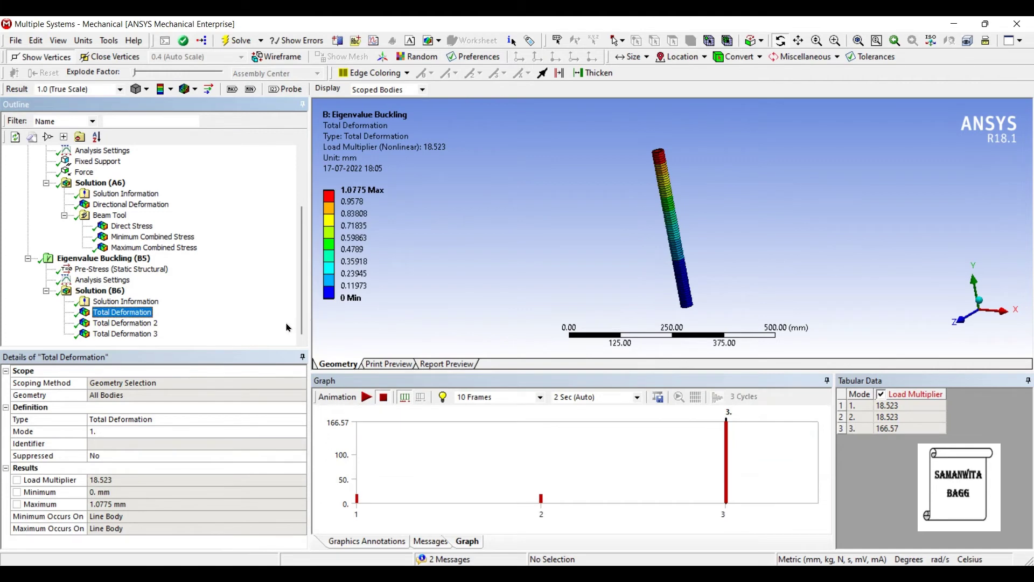
left_click(366, 397)
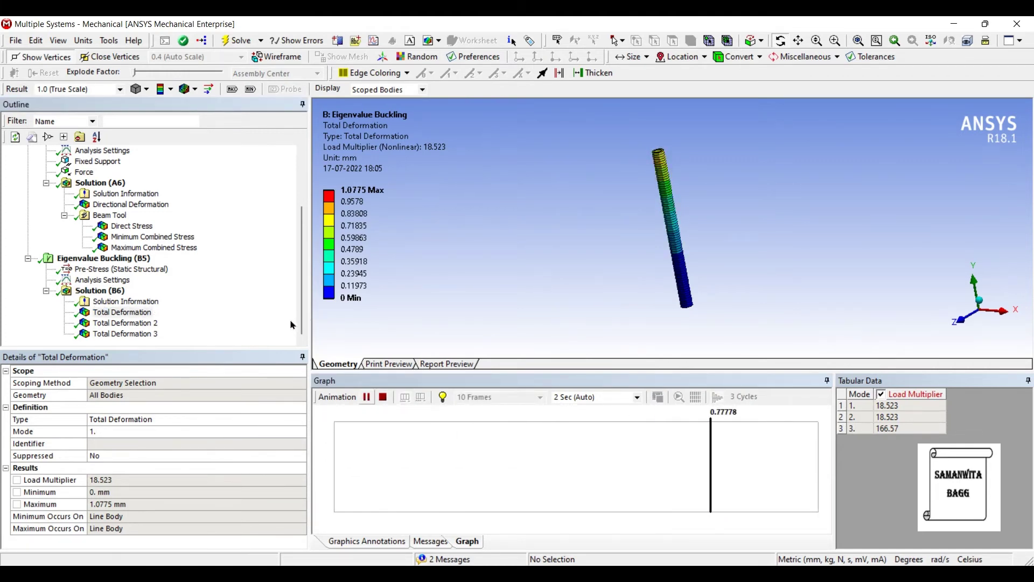
left_click(125, 323)
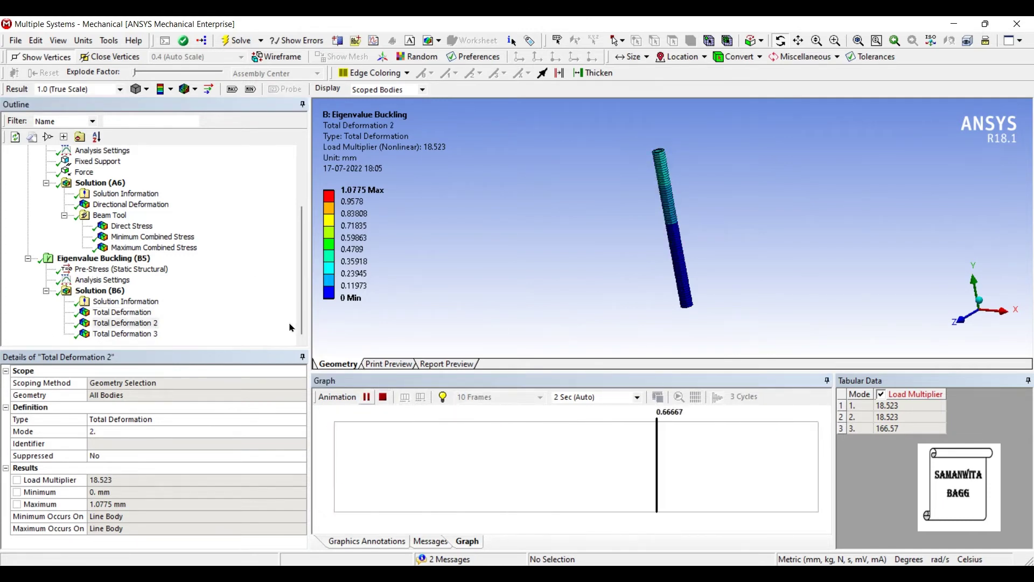
left_click(124, 333)
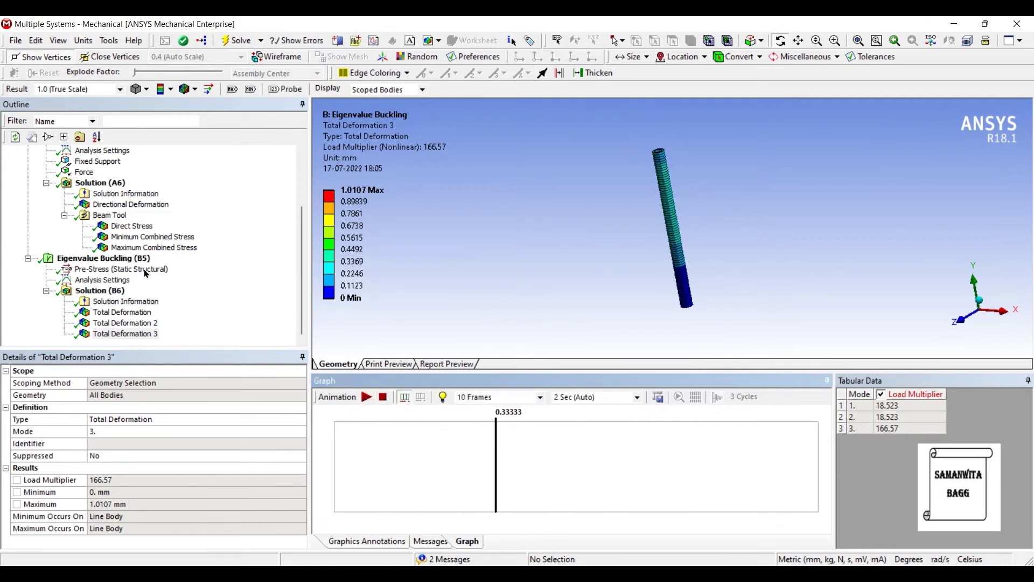
Display and animate the Directional Deformation of the static structural solution to examine the column's Y-axis displacement.
left_click(116, 205)
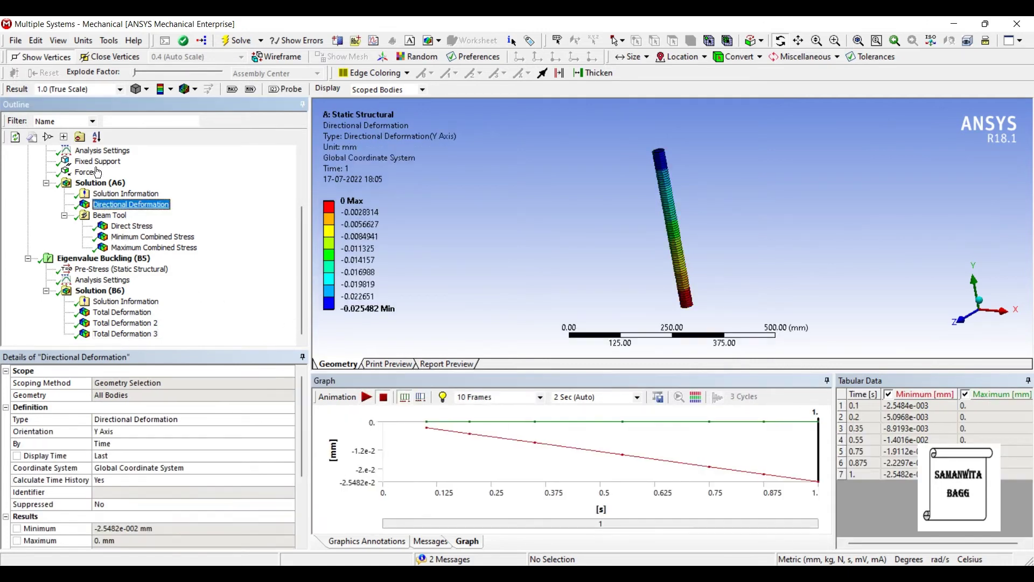
left_click(366, 397)
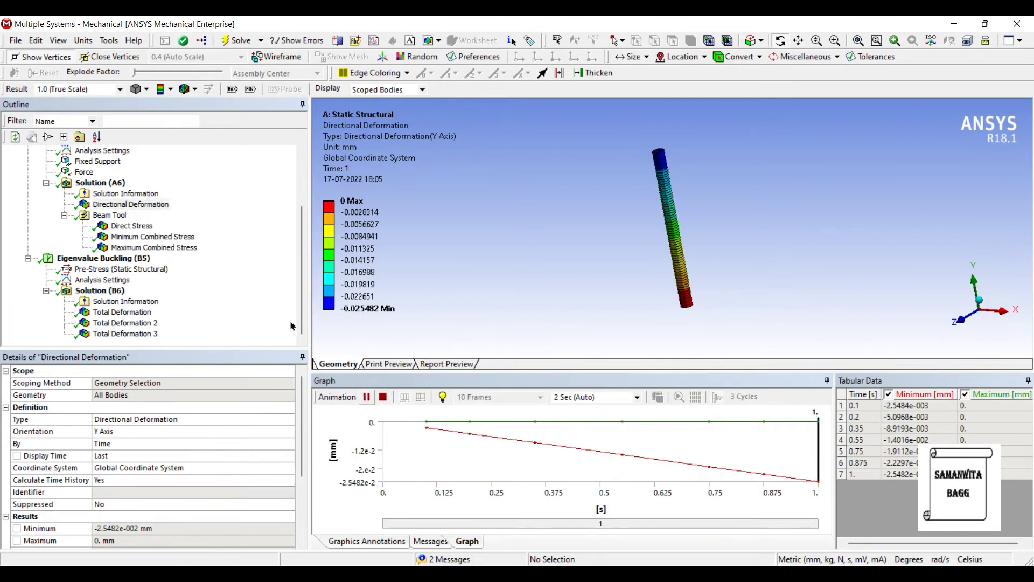
left_click(366, 397)
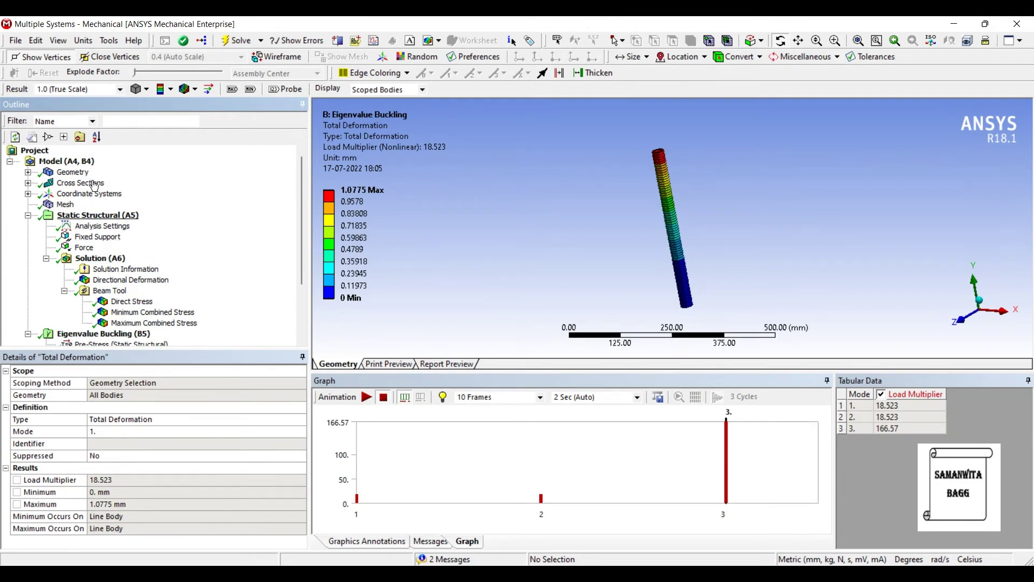
Insert a second Force in the Static Structural analysis and apply it to the column's top vertex.
left_click(108, 226)
right_click(116, 226)
mouse_move(162, 233)
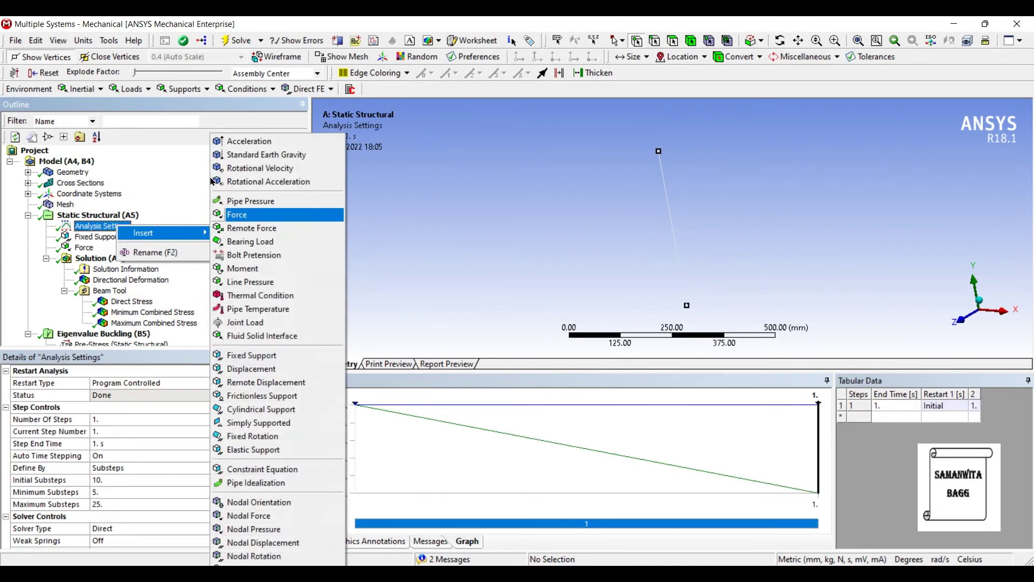
left_click(237, 214)
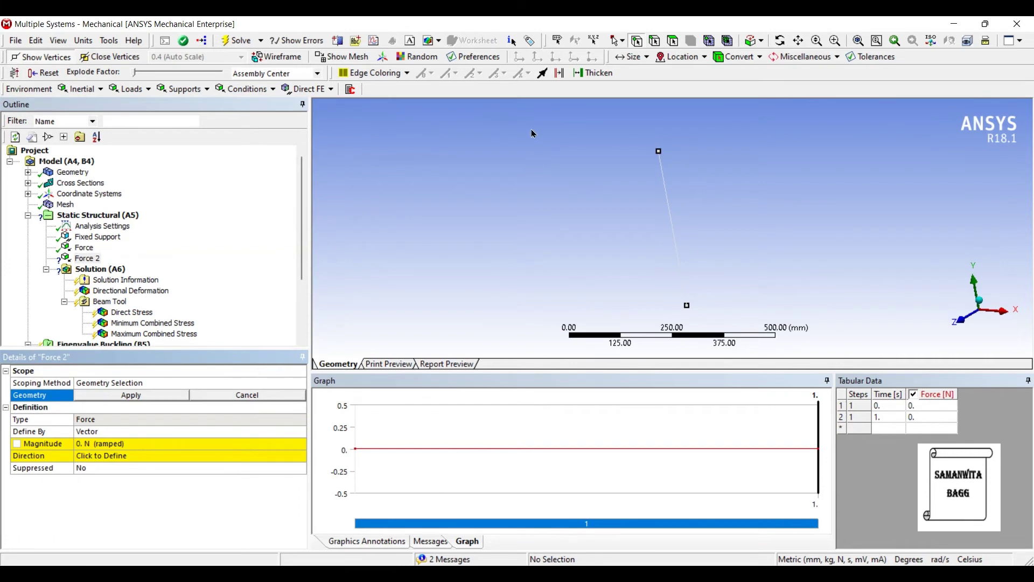
left_click(659, 151)
left_click(130, 395)
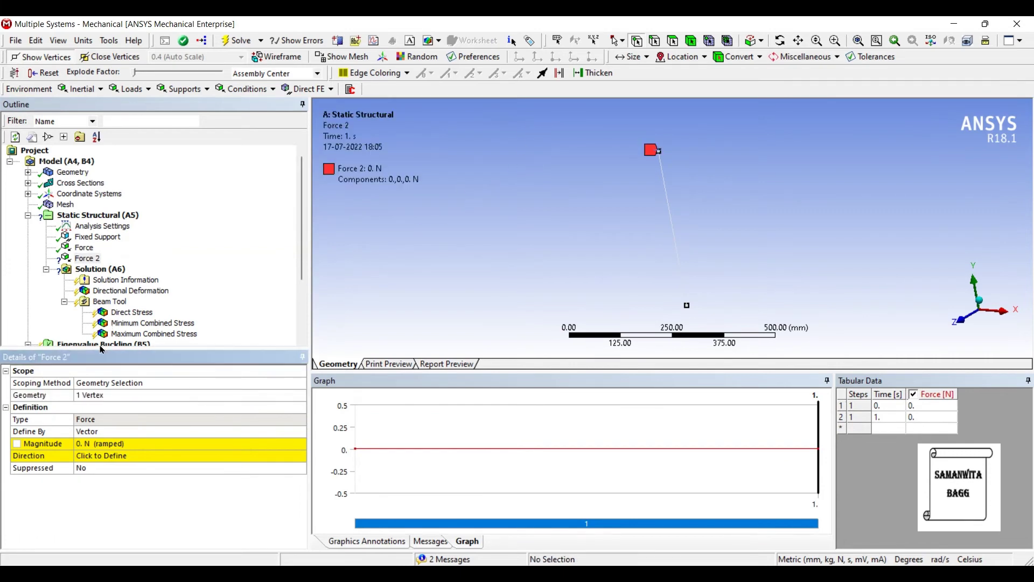
Define the second force by components in the global coordinate system and set its Z component to -10000 N.
left_click(183, 431)
left_click(301, 432)
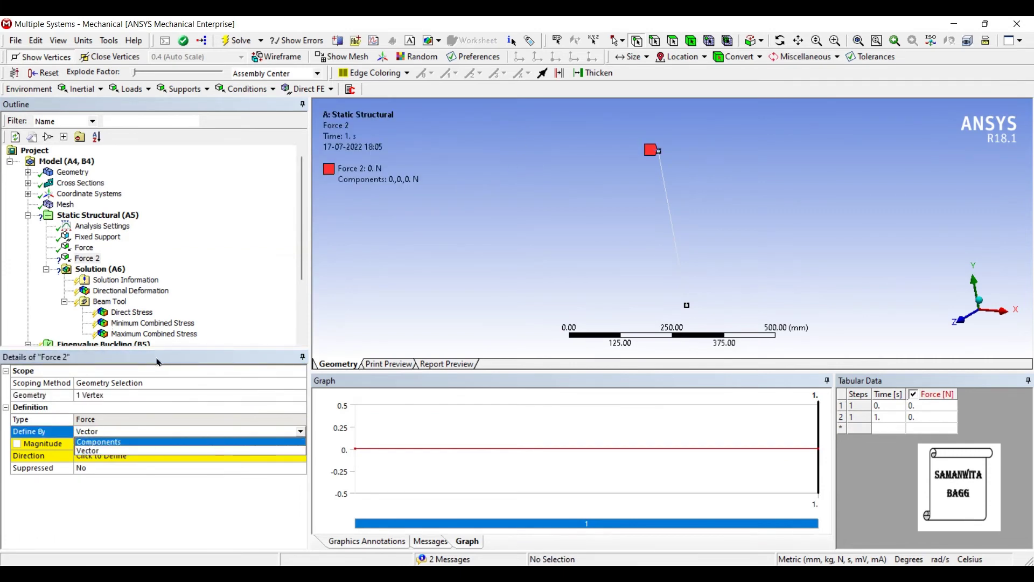
key("Return")
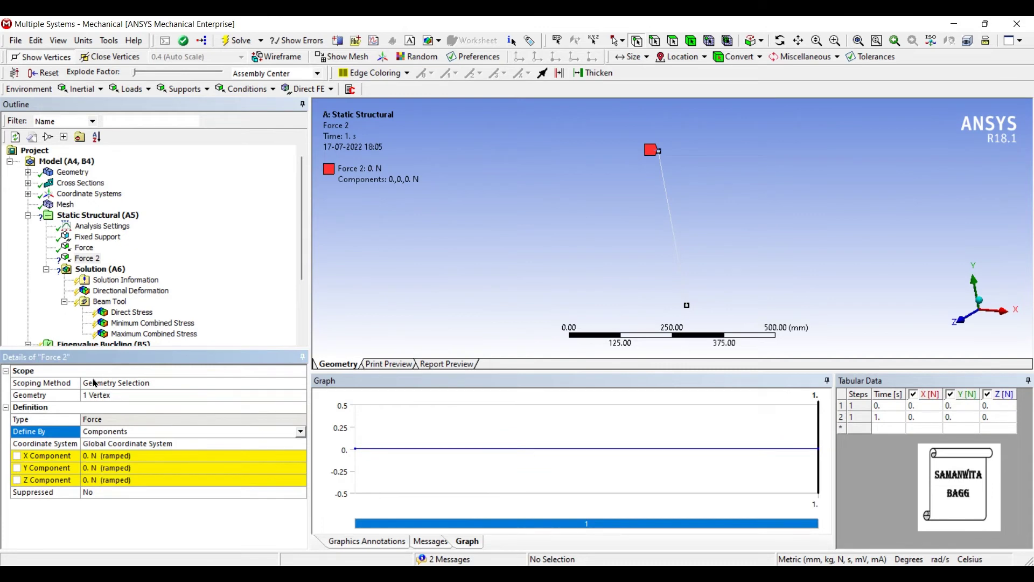
left_click(98, 480)
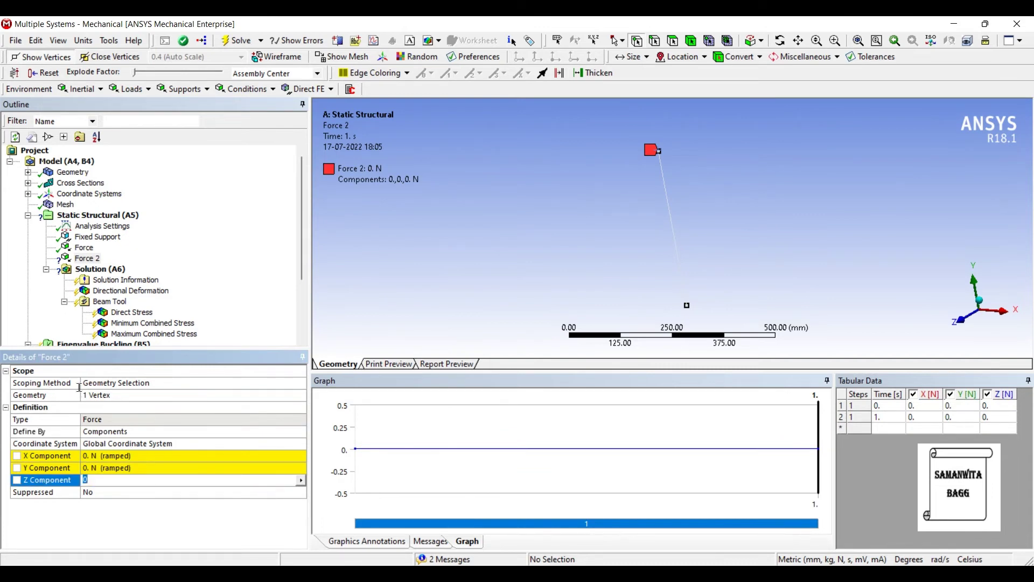
key("Return")
middle_click_drag(411, 213, 401, 208)
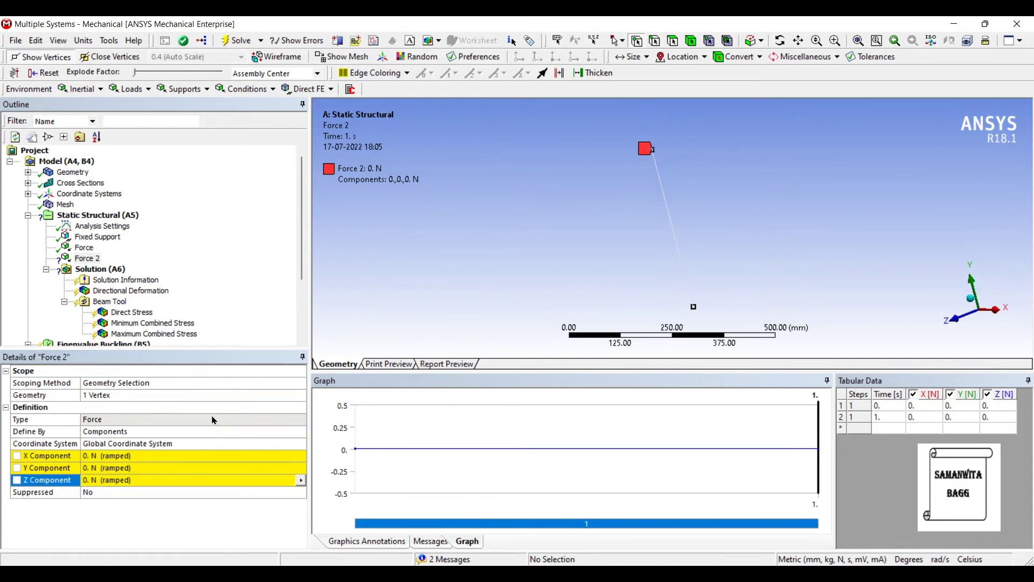
left_click(123, 480)
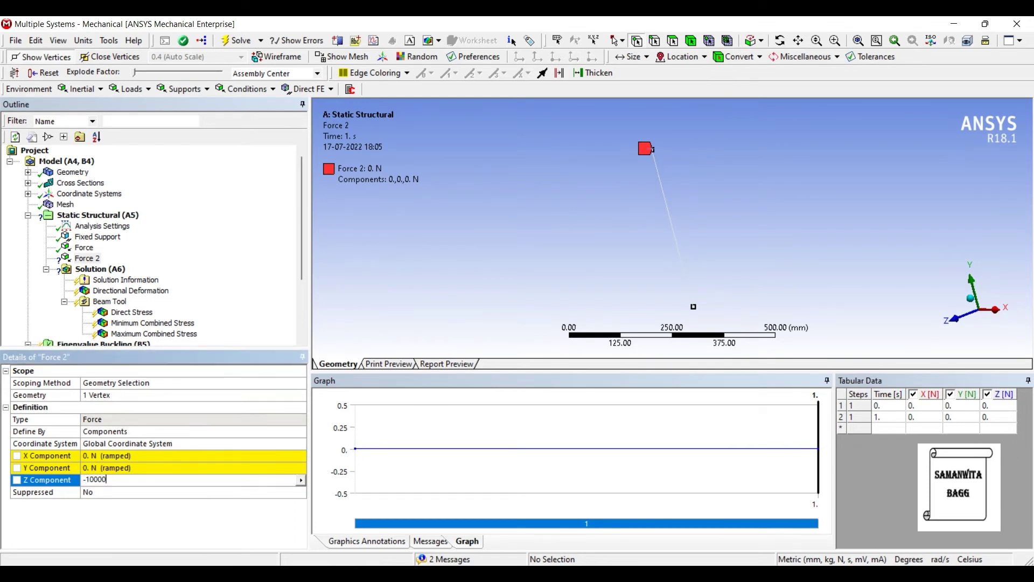
key("Return")
Solve the Eigenvalue Buckling analysis together with its static pre-stress, including the added lateral force.
scroll(108, 241, "down", 3)
left_click(102, 258)
key("Down")
key("Down")
key("Down")
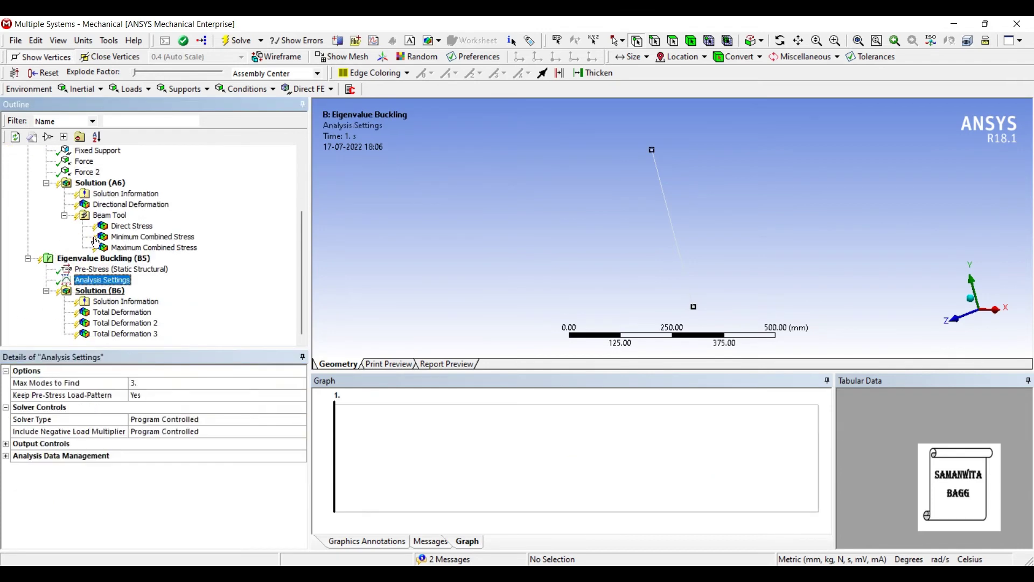
left_click(237, 41)
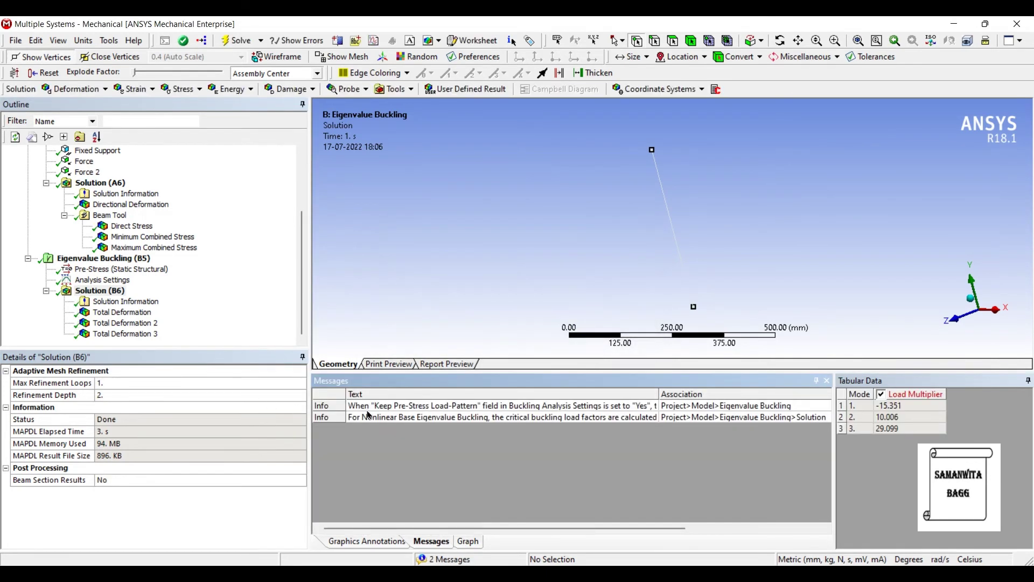
Animate the static Directional Deformation and Direct Stress, and display the beam's combined stress results to examine the lateral load's effect.
left_click(141, 206)
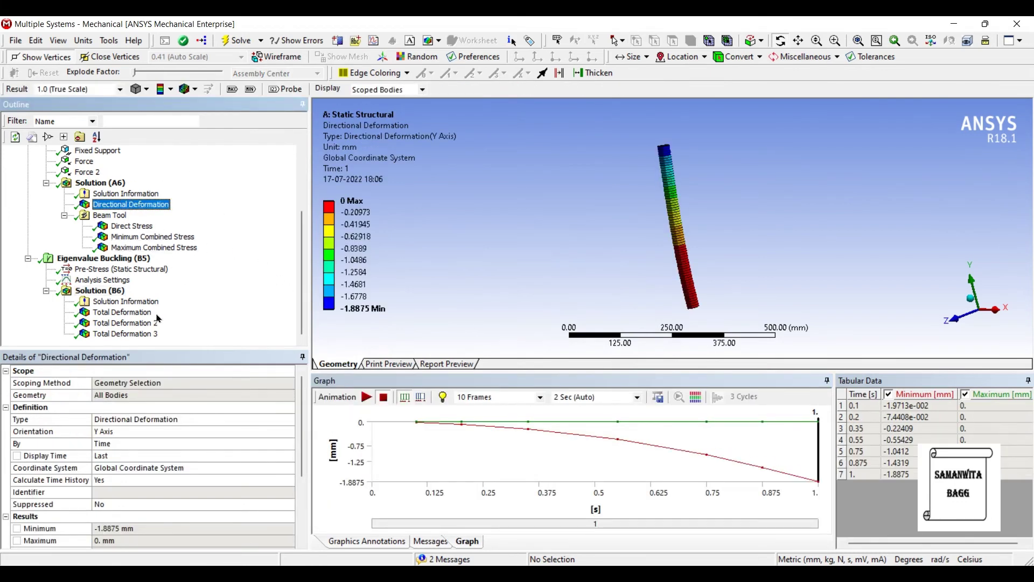
left_click(366, 397)
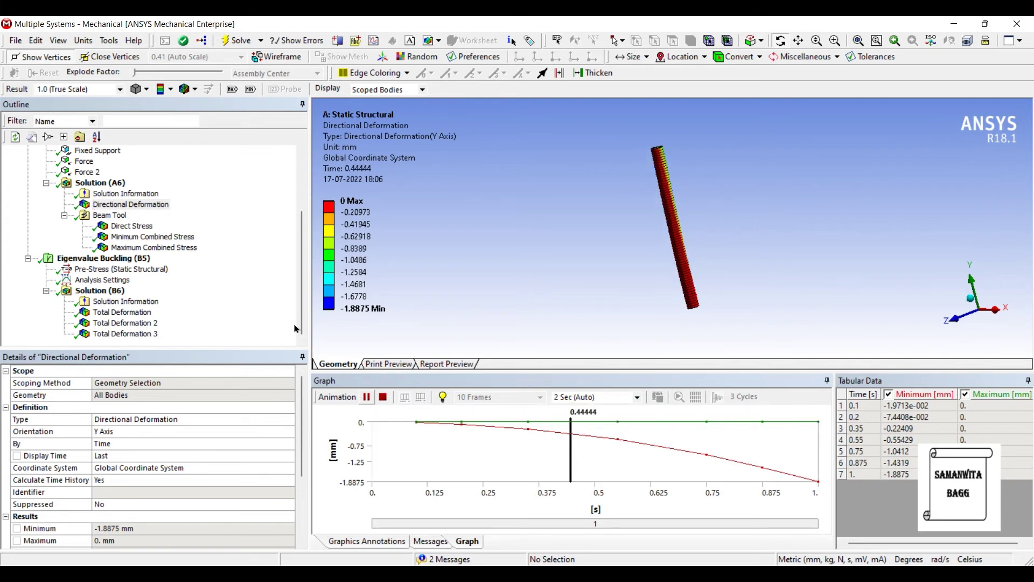
left_click(132, 226)
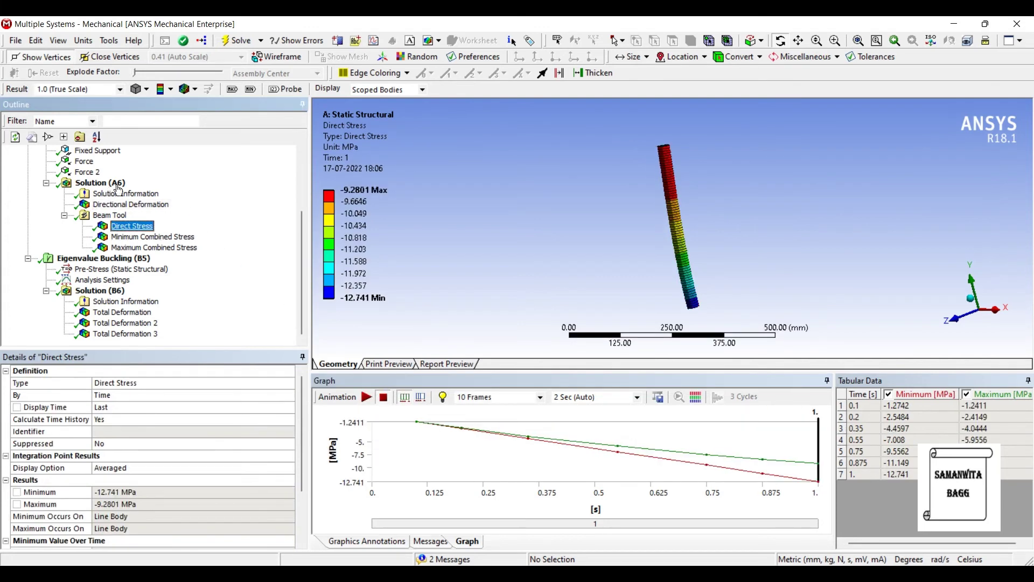
left_click(367, 397)
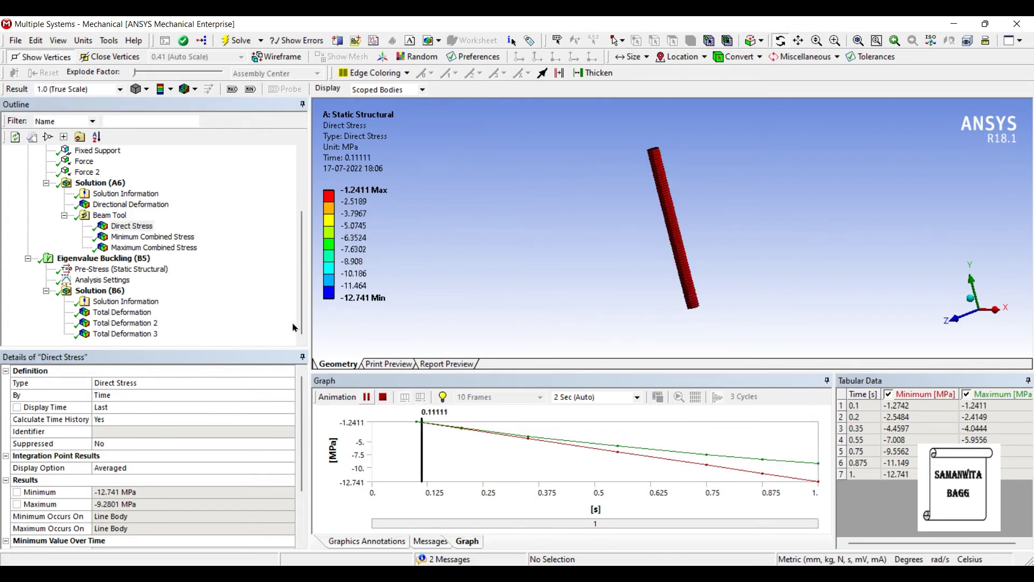
left_click(153, 236)
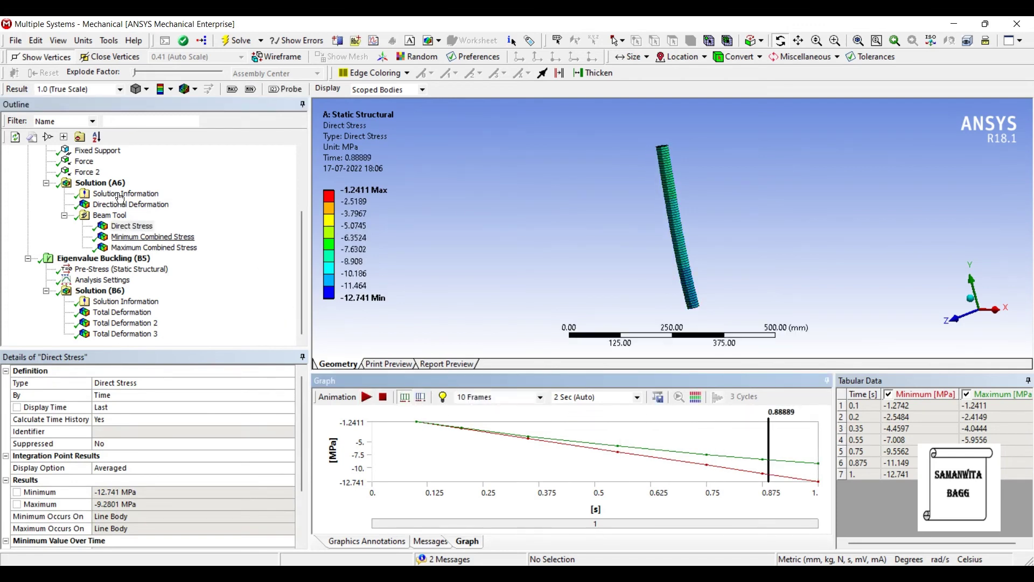
key("Down")
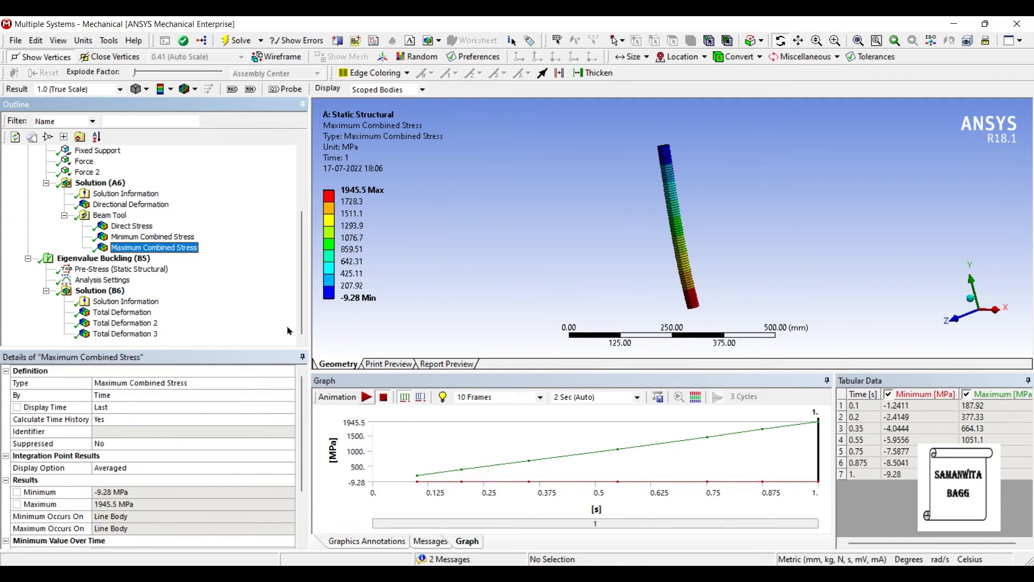
Display and animate the first buckling mode's Total Deformation to examine its mode shape and load multiplier.
left_click(122, 313)
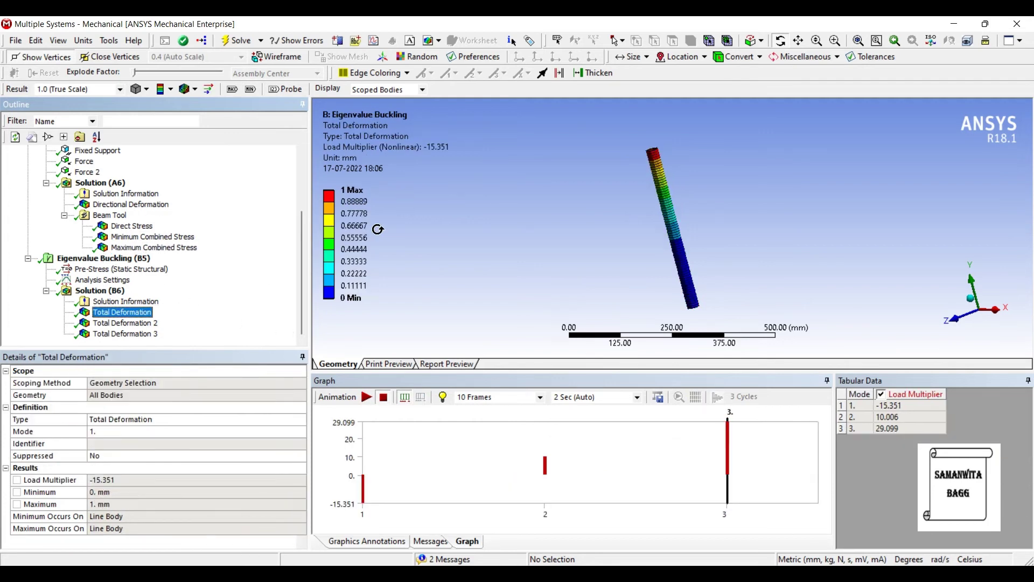
left_click(366, 397)
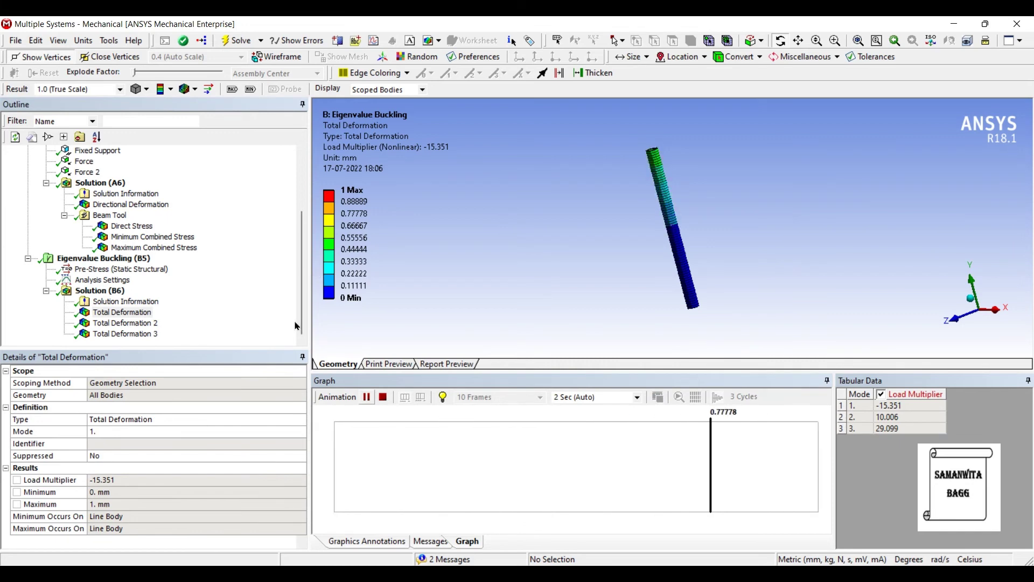
key("space")
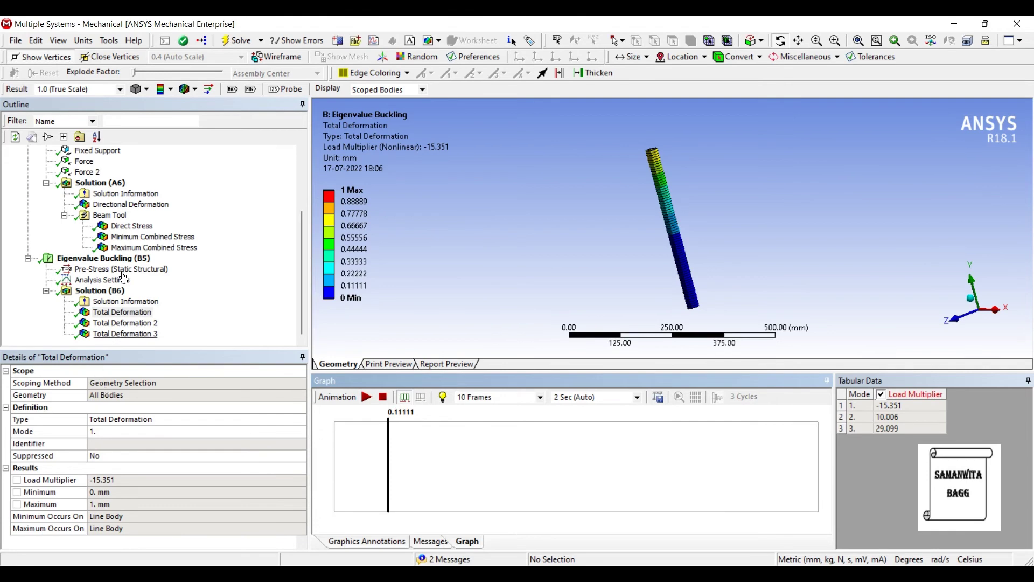
Set Include Negative Load Multiplier to No in the Eigenvalue Buckling analysis settings and solve the buckling analysis again.
left_click(103, 280)
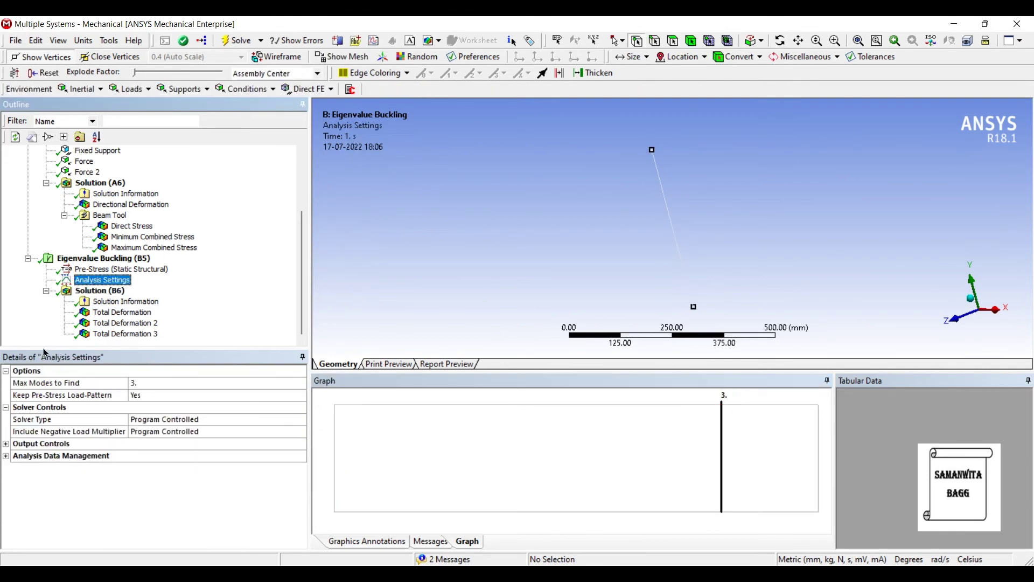
left_click(252, 356)
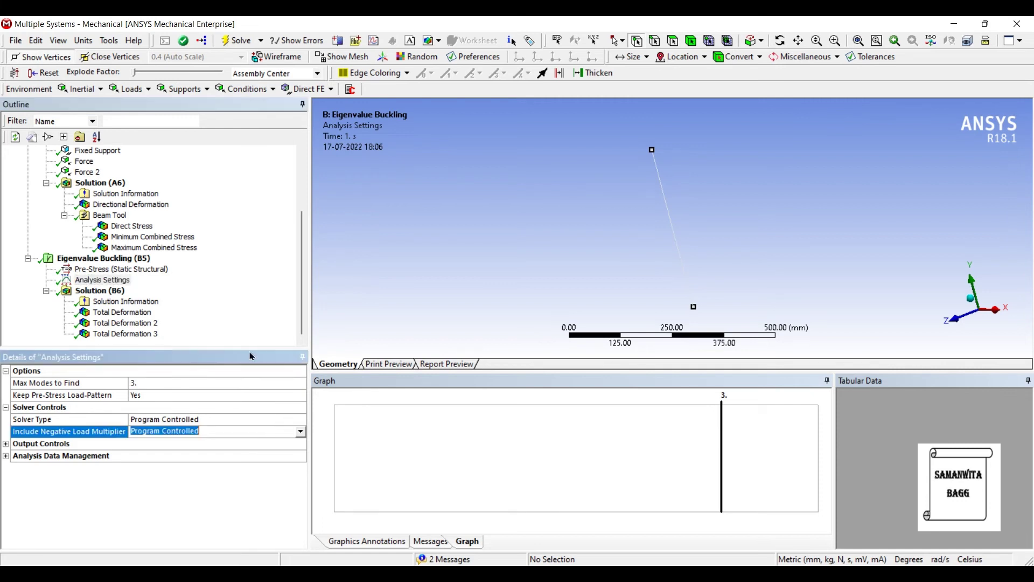
left_click(300, 431)
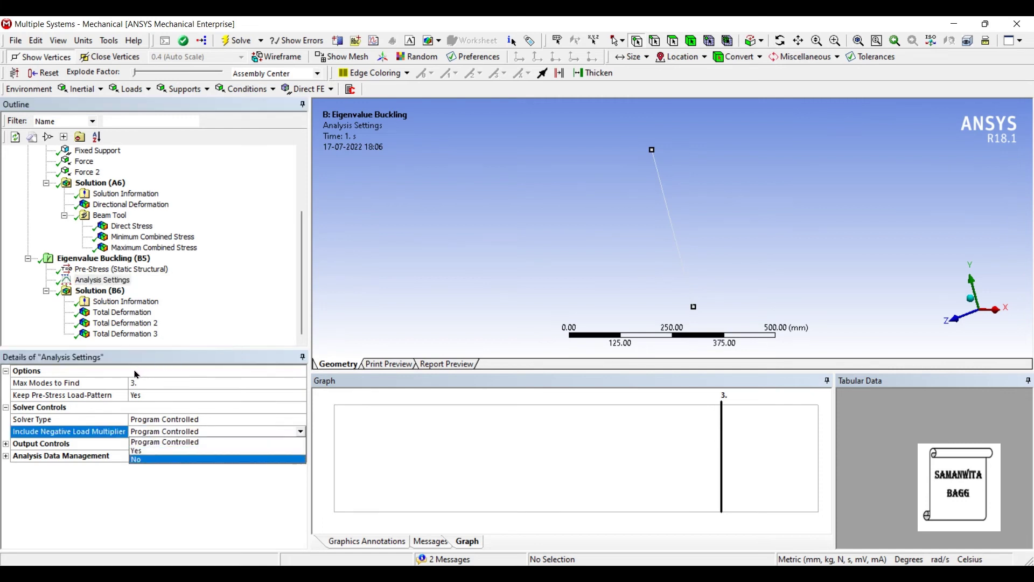
left_click(168, 460)
left_click(102, 291)
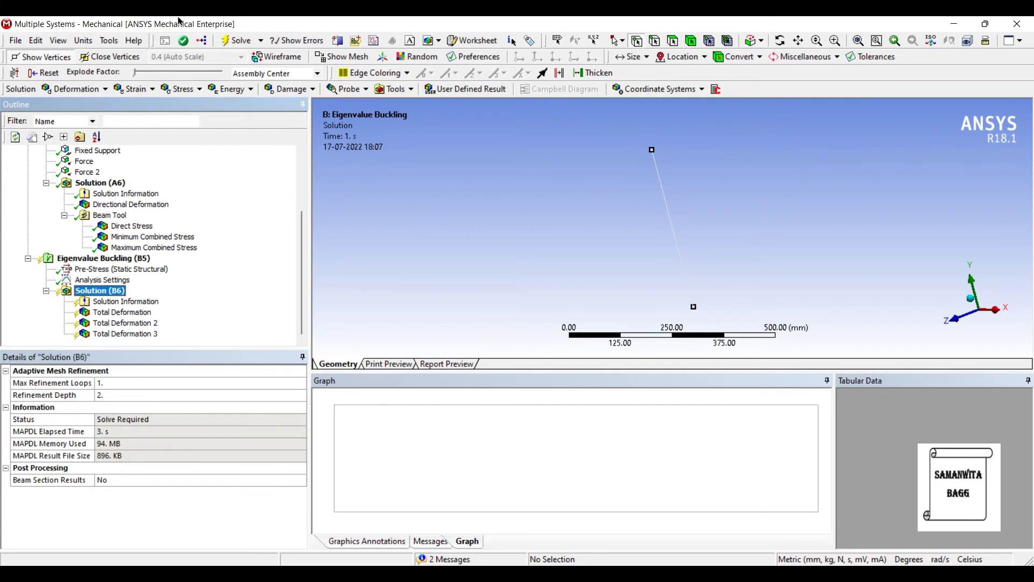
left_click(183, 41)
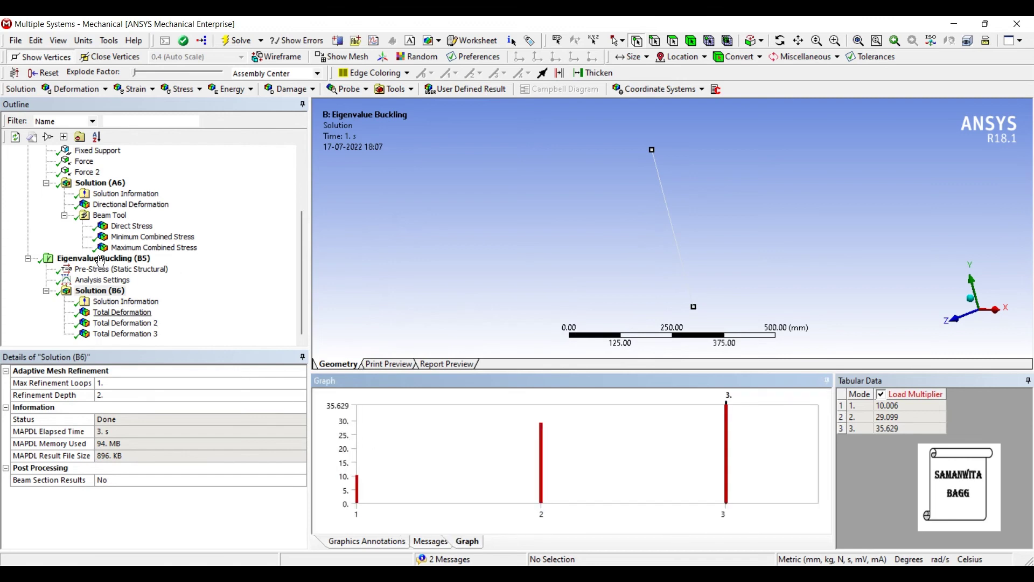
Animate the Total Deformation of buckling modes 1 to 3 to examine the mode shapes without negative load multipliers.
left_click(120, 313)
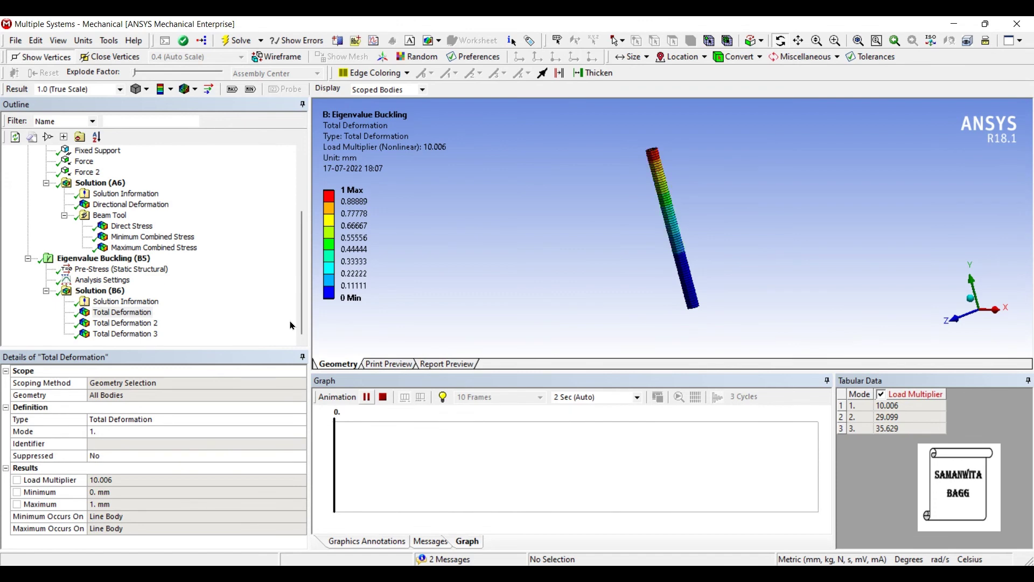
key("Down")
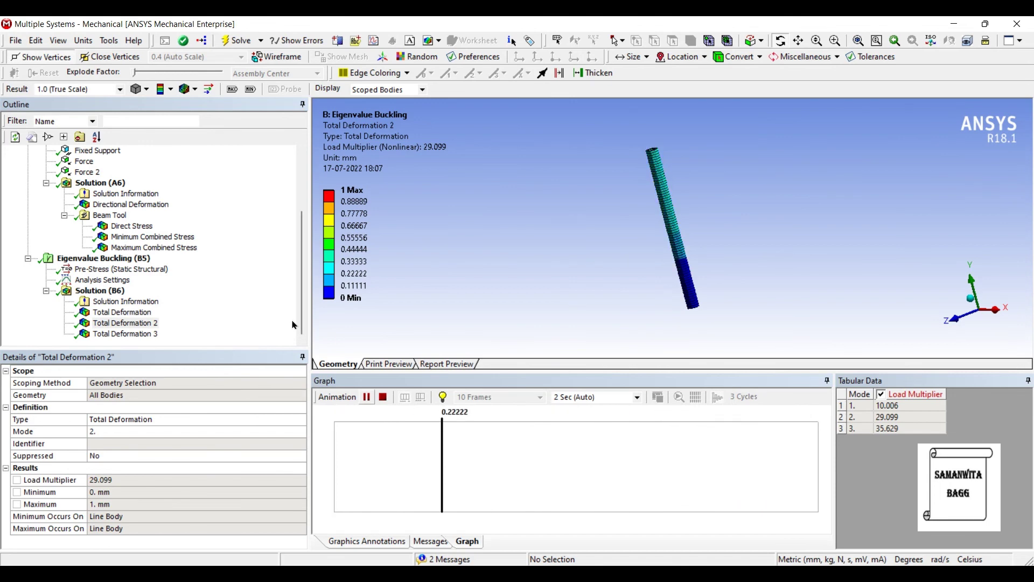
left_click(366, 397)
key("Down")
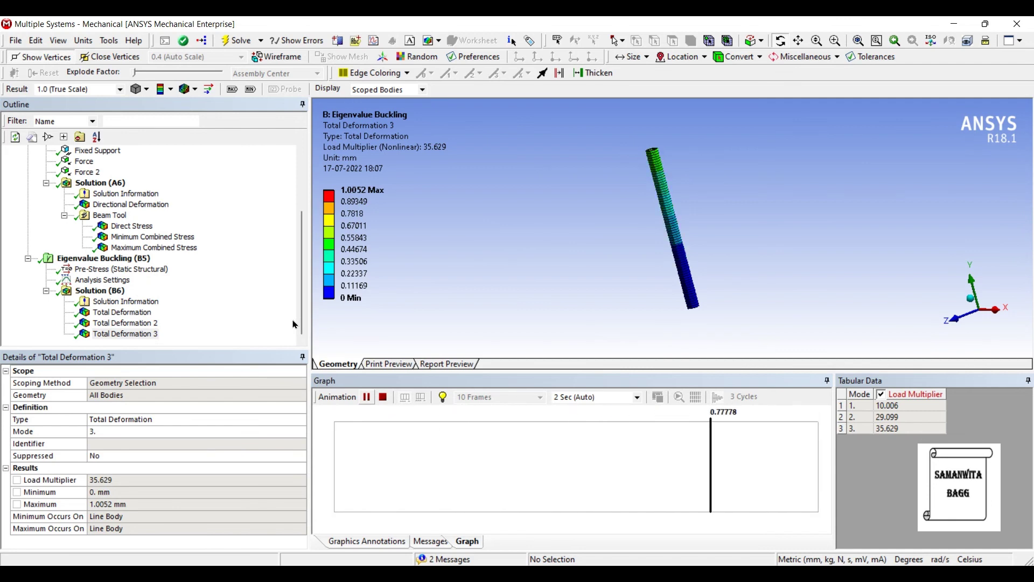
left_click(294, 325)
left_click_drag(536, 212, 580, 206)
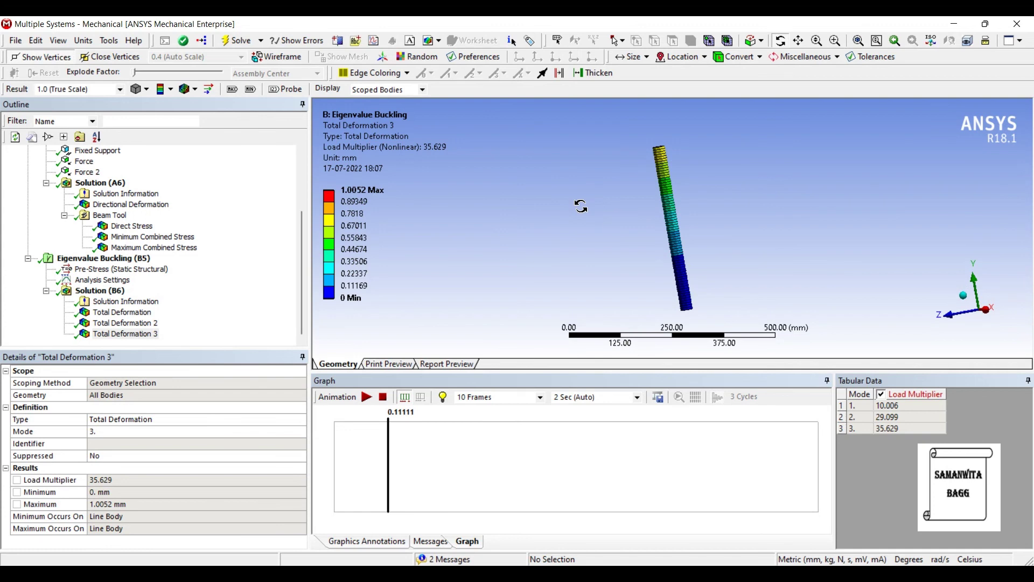